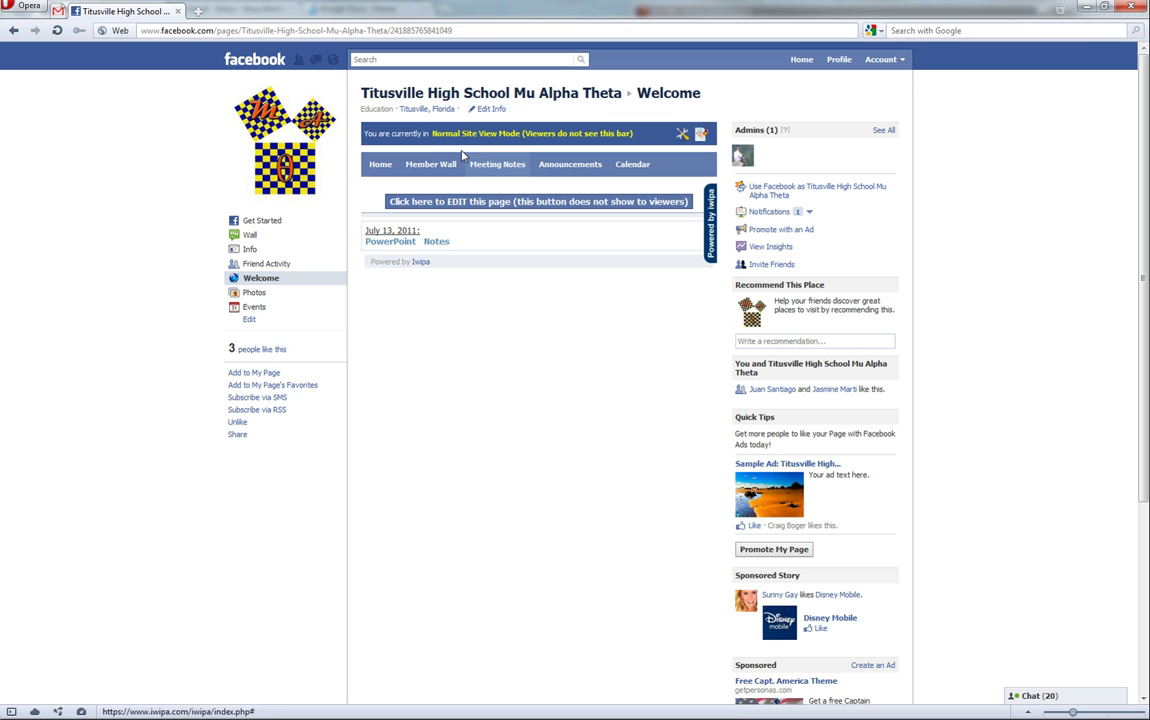
Show the Mu Alpha Theta page's Wall with its single post and recent activity.
drag(512, 8, 482, 3)
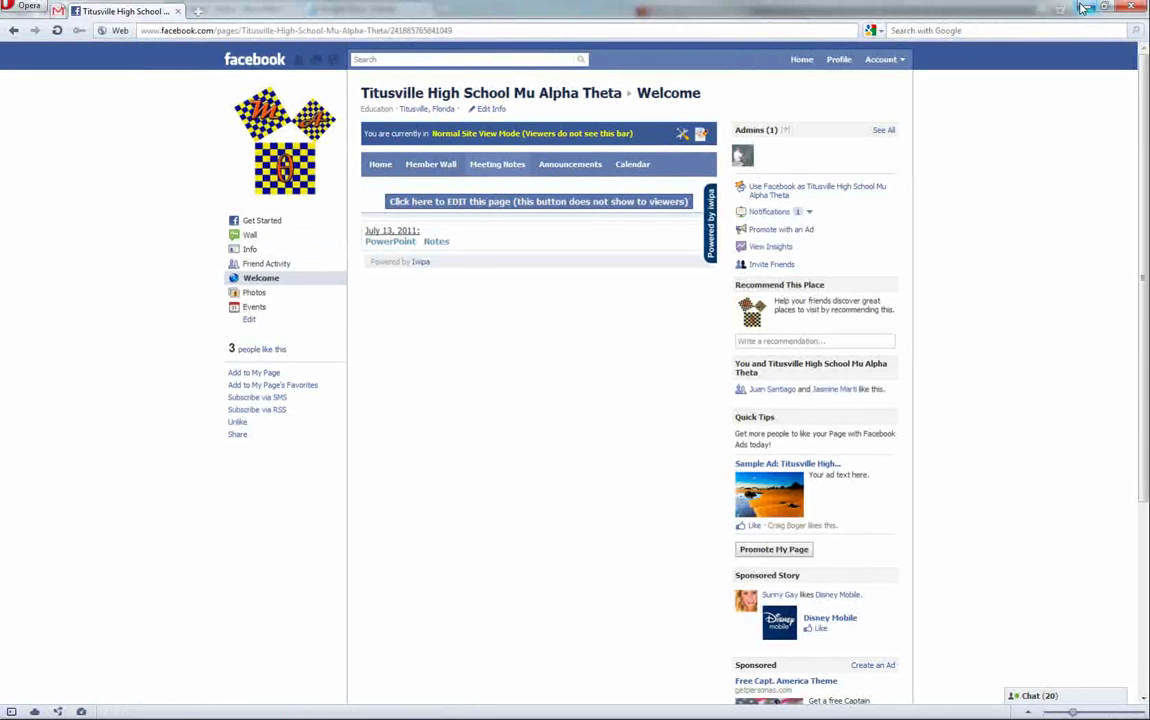
click(250, 235)
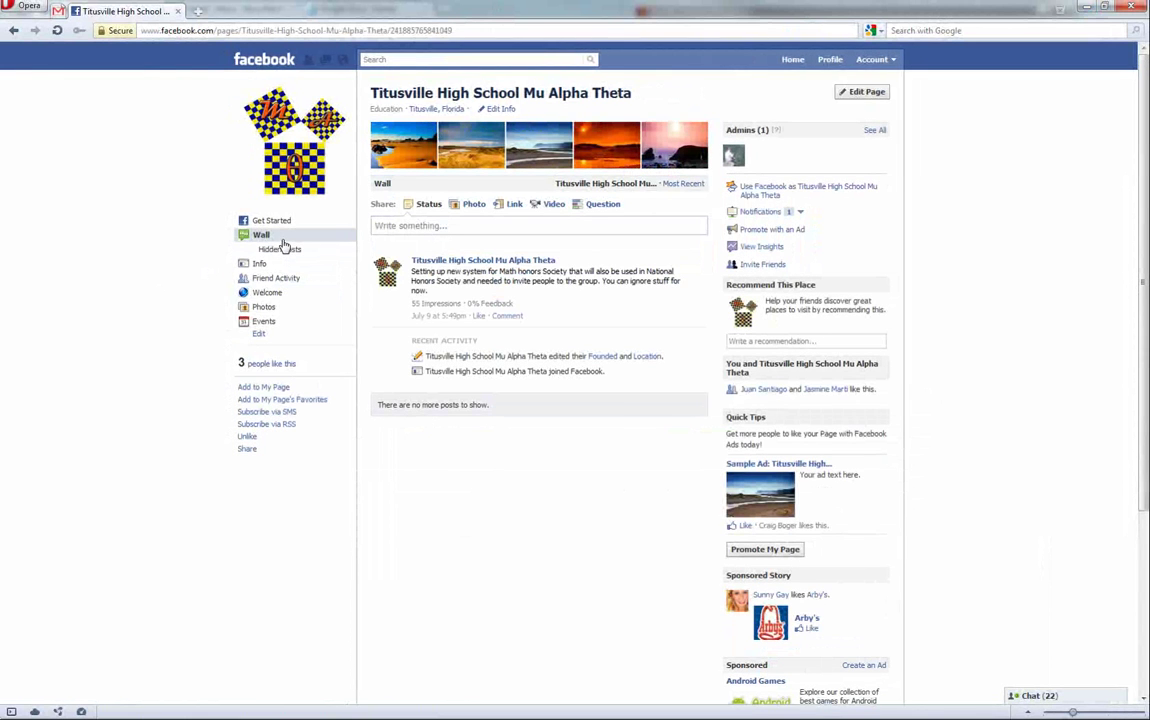
Go back to the Mu Alpha Theta Welcome tab with its welcome message and slideshow.
click(268, 295)
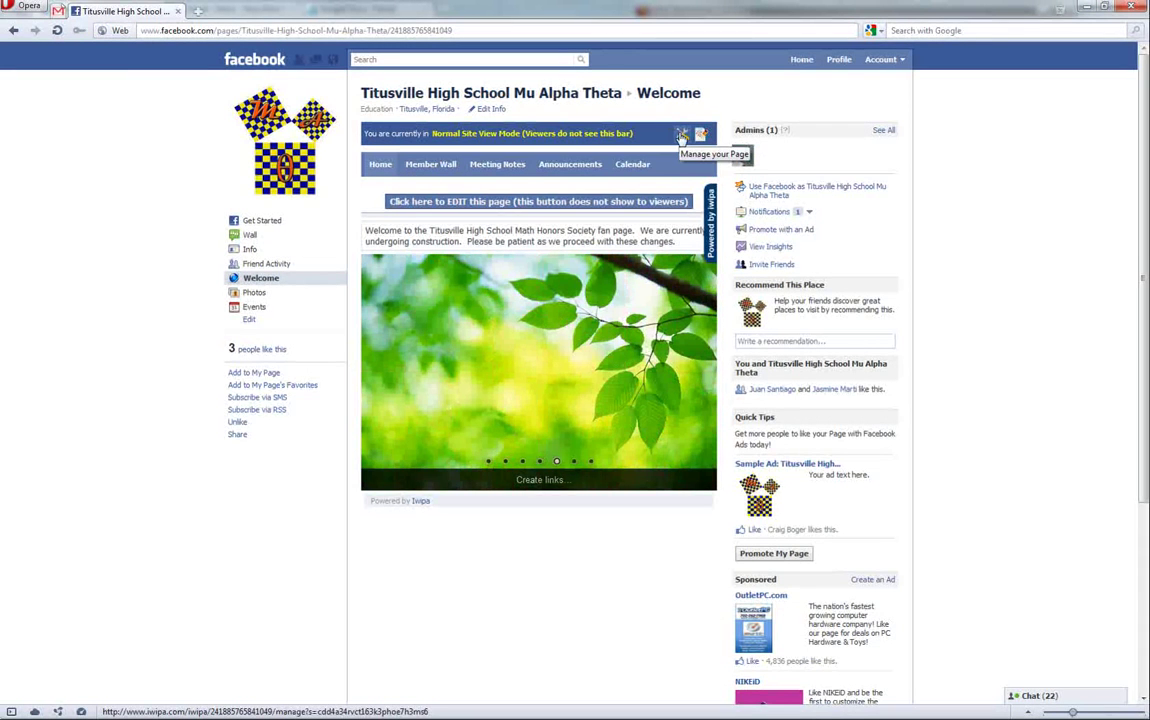
Enter iwipa admin mode for the Mu Alpha Theta page and open the Member Wall tab's layout.
click(700, 134)
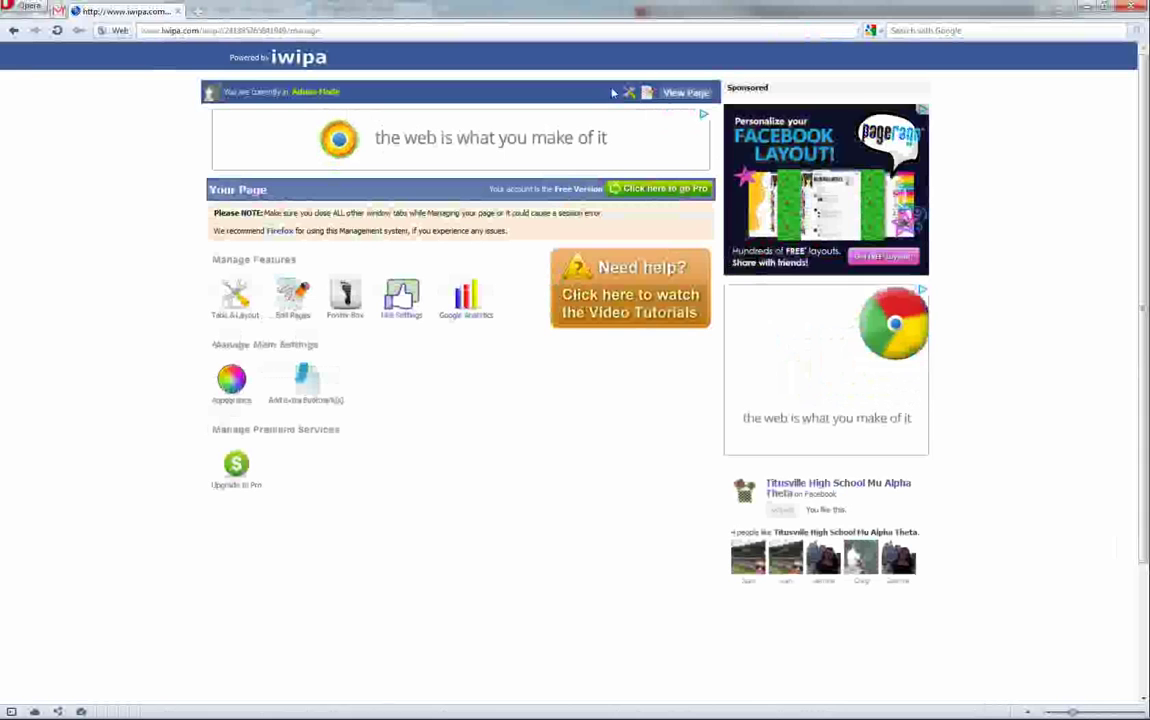
click(648, 93)
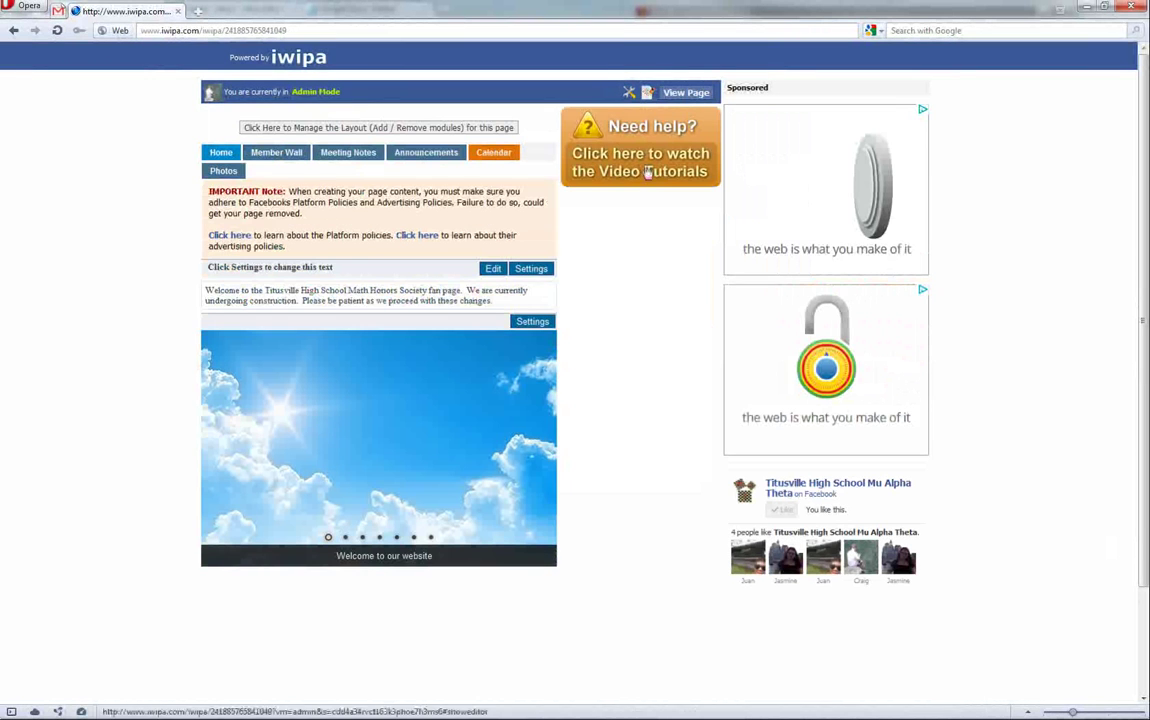
click(282, 155)
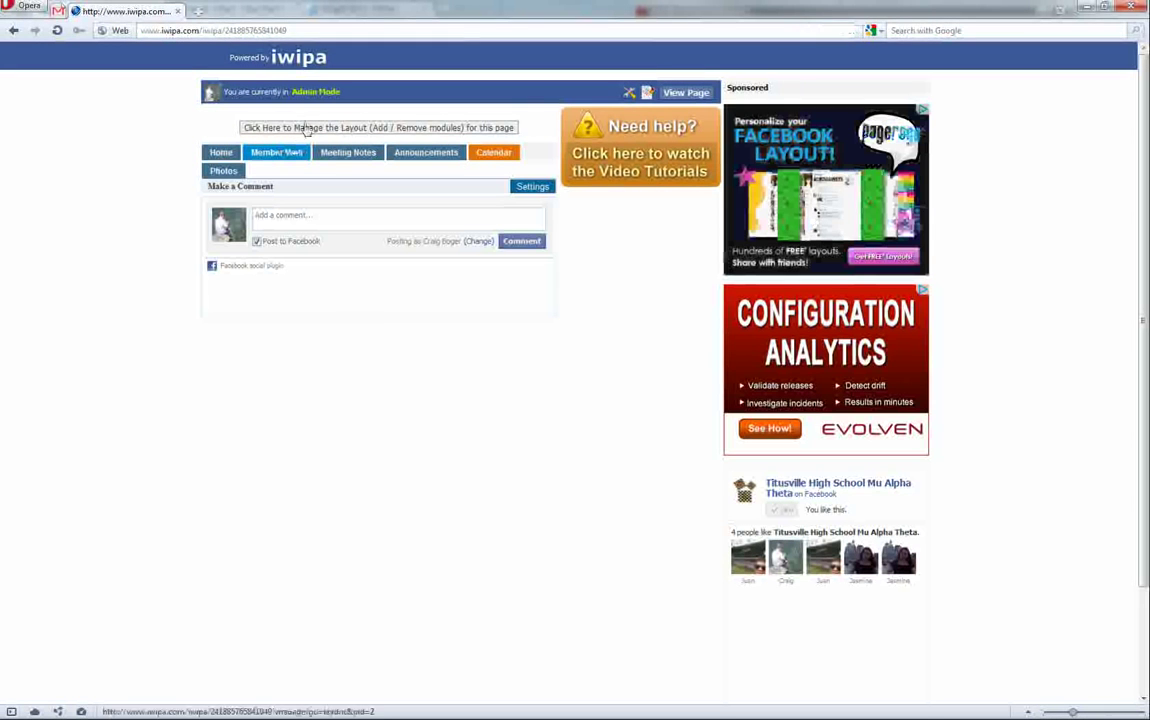
click(307, 128)
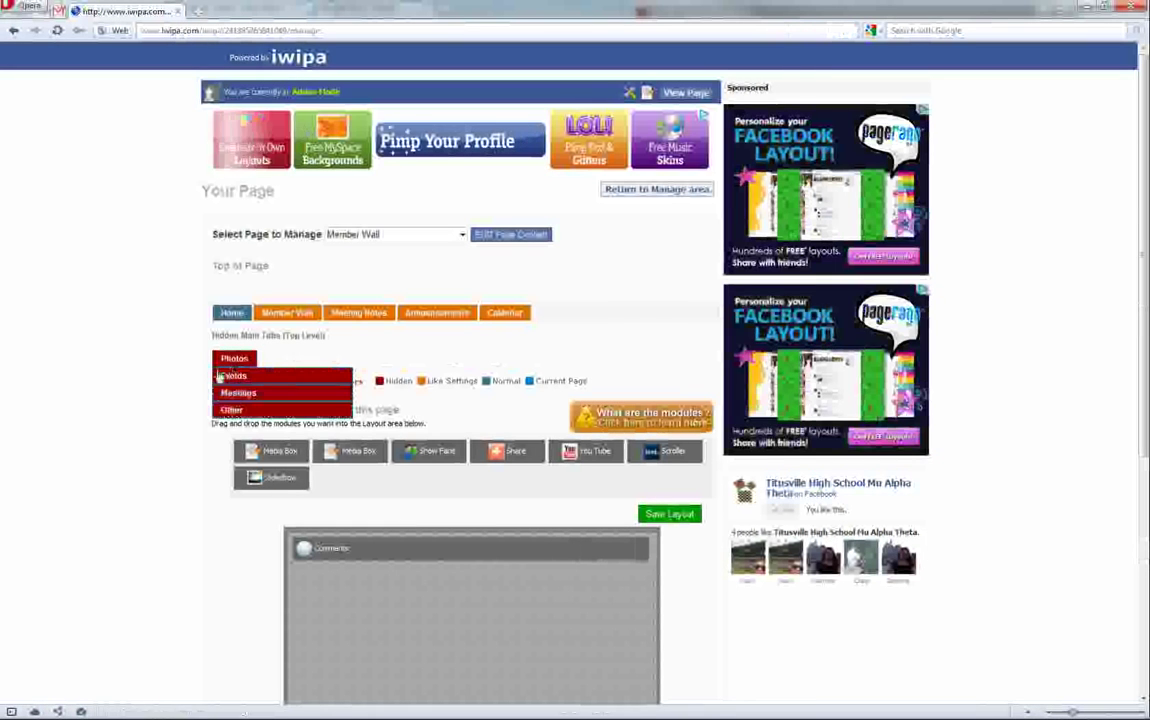
Inspect the Member Wall tab's Edit Page (Tab) settings and close them unchanged.
click(285, 314)
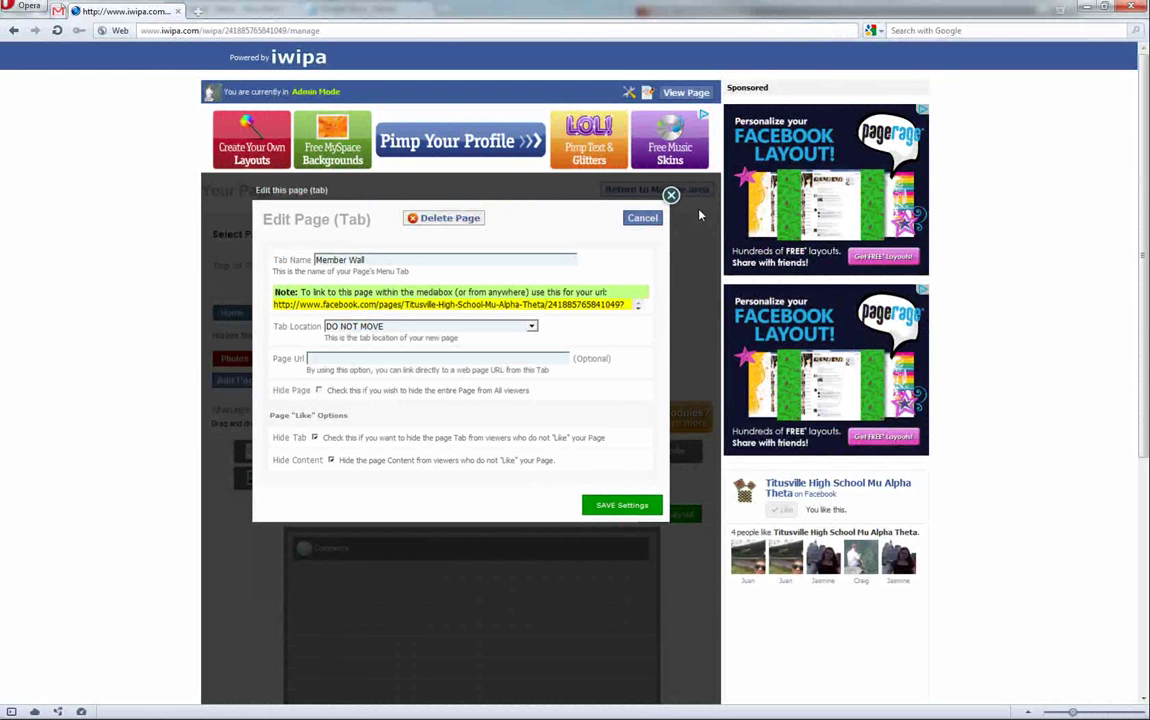
click(672, 195)
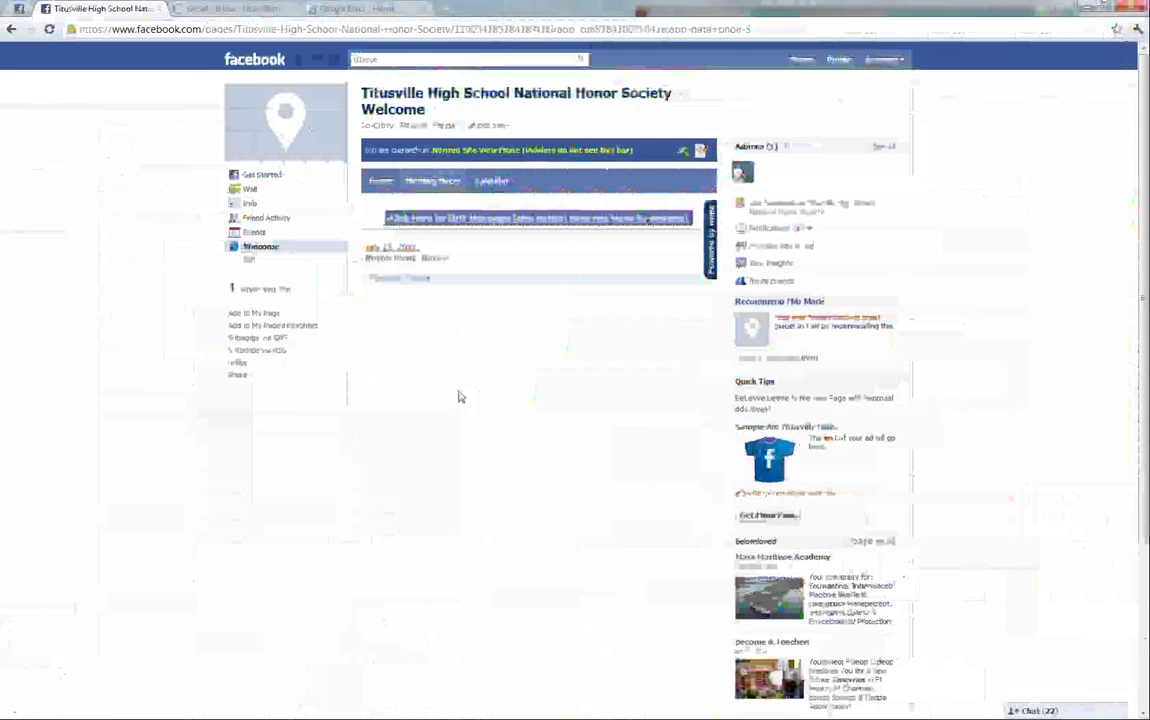
Open iwipa for the National Honor Society page, refresh the session, and open its layout manager.
click(700, 151)
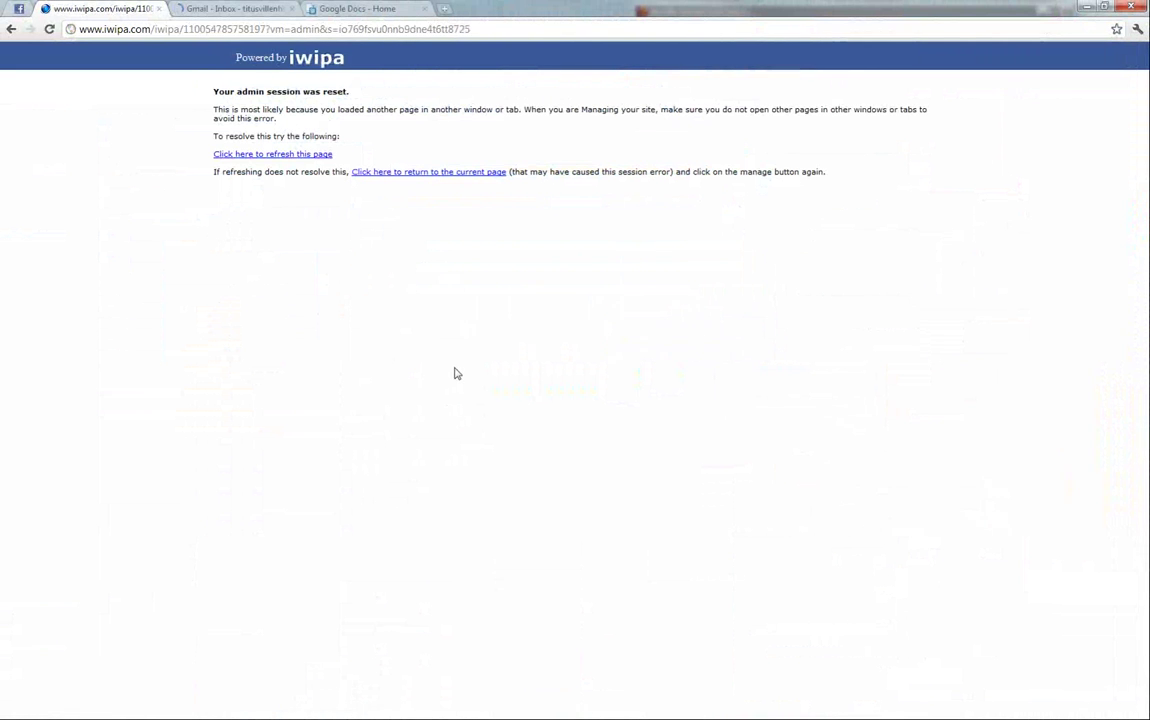
click(271, 155)
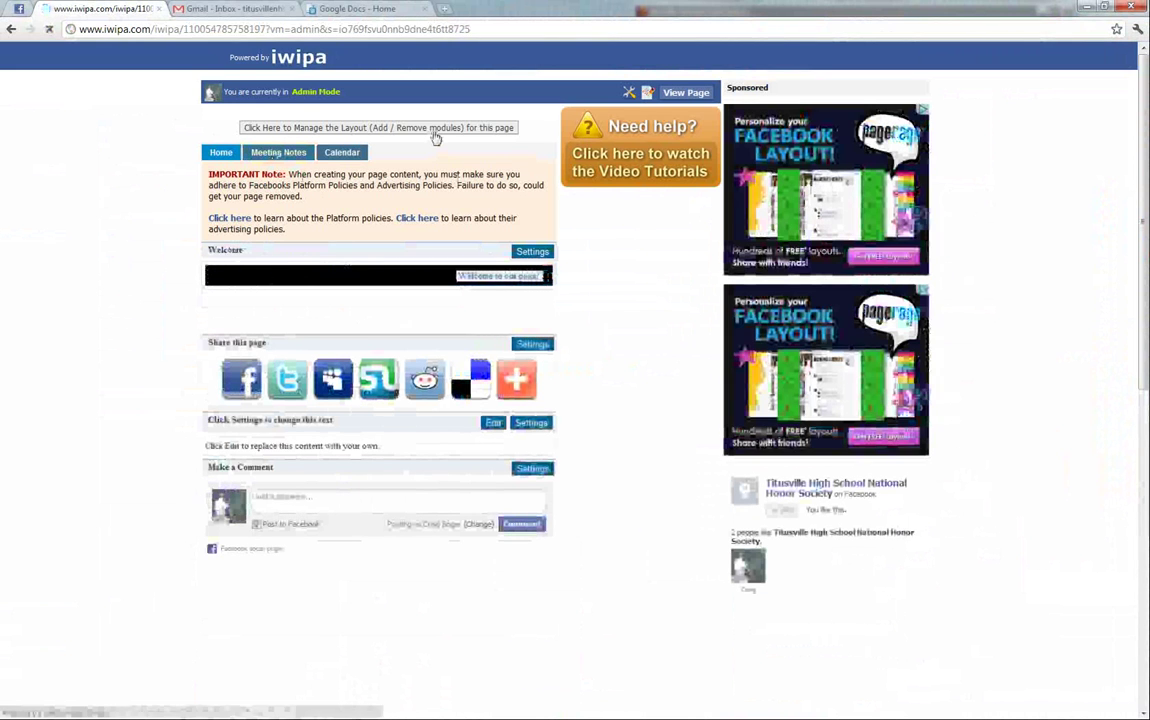
click(435, 138)
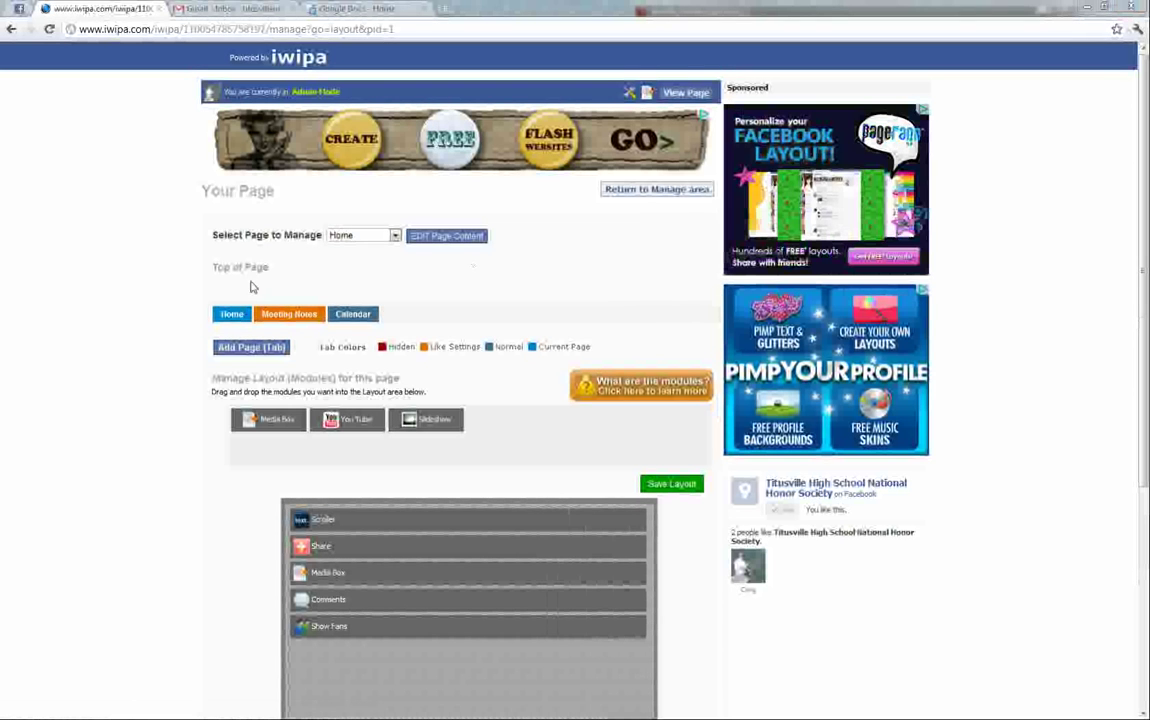
Create a 'Member Wall' tab whose tab and content are hidden from non-fans.
click(234, 347)
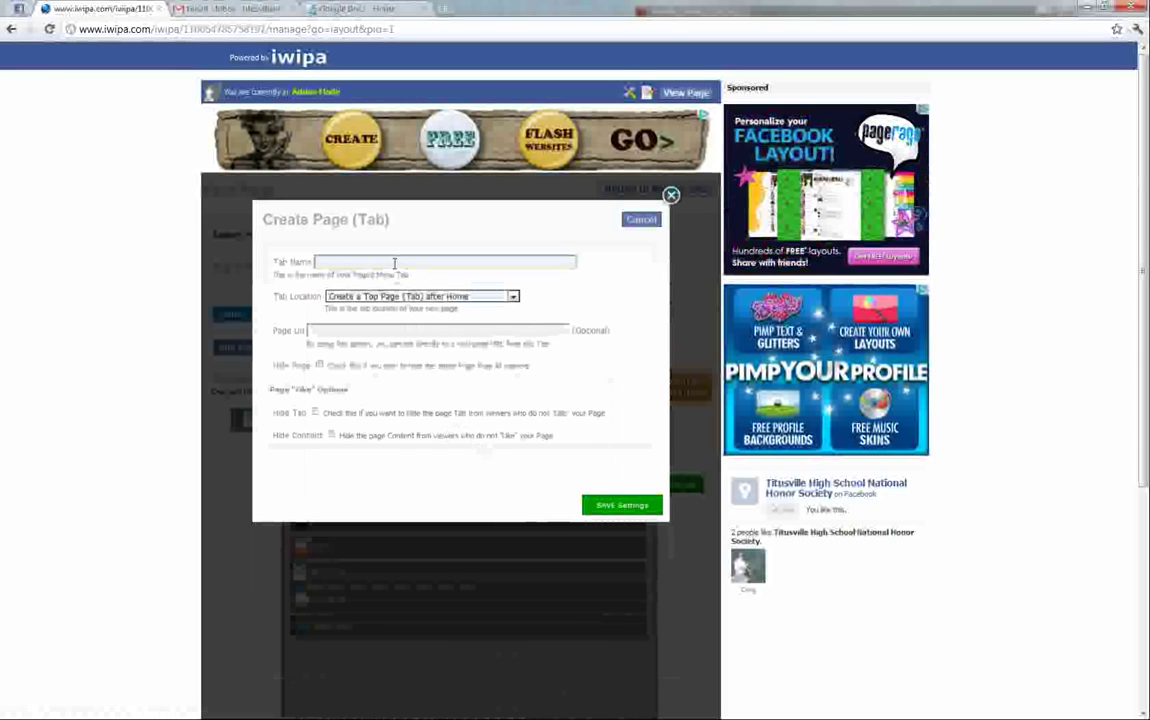
text(Mem)
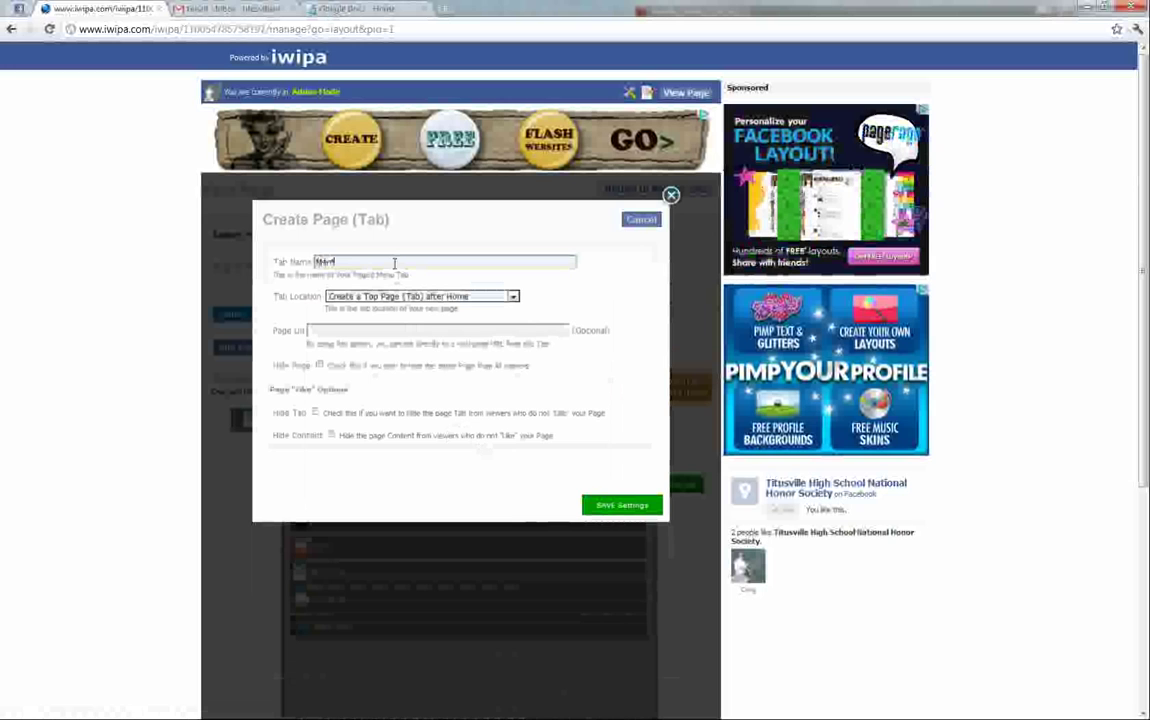
text(ber Wall)
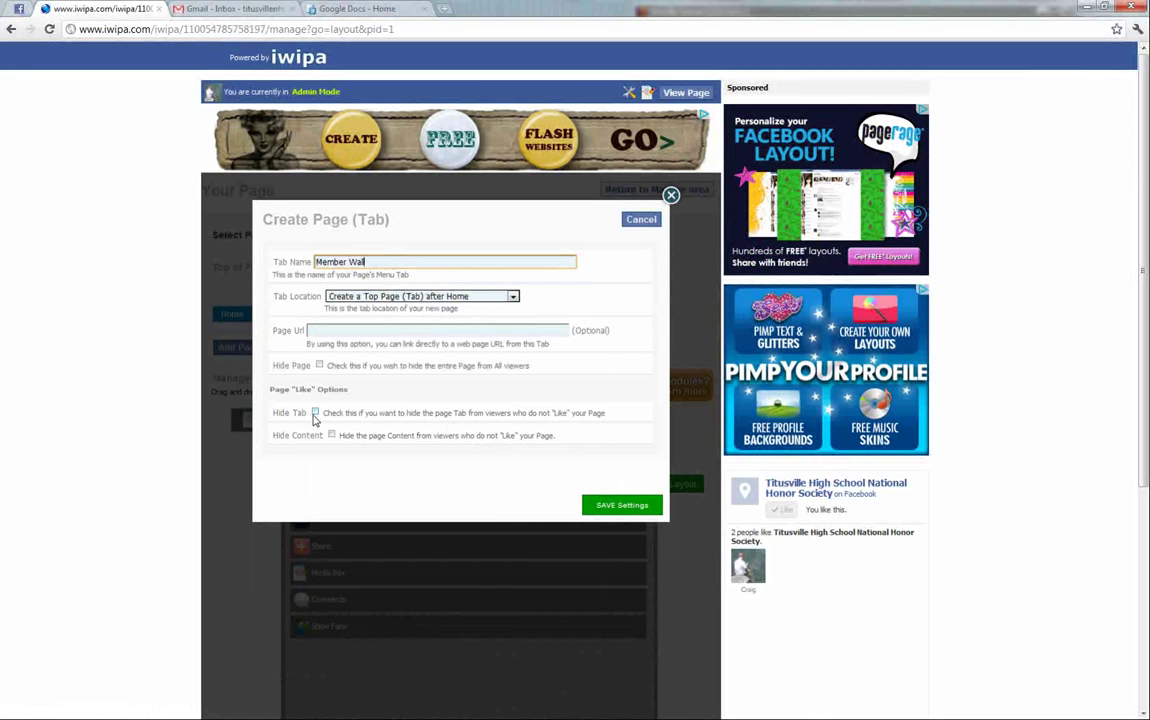
click(315, 413)
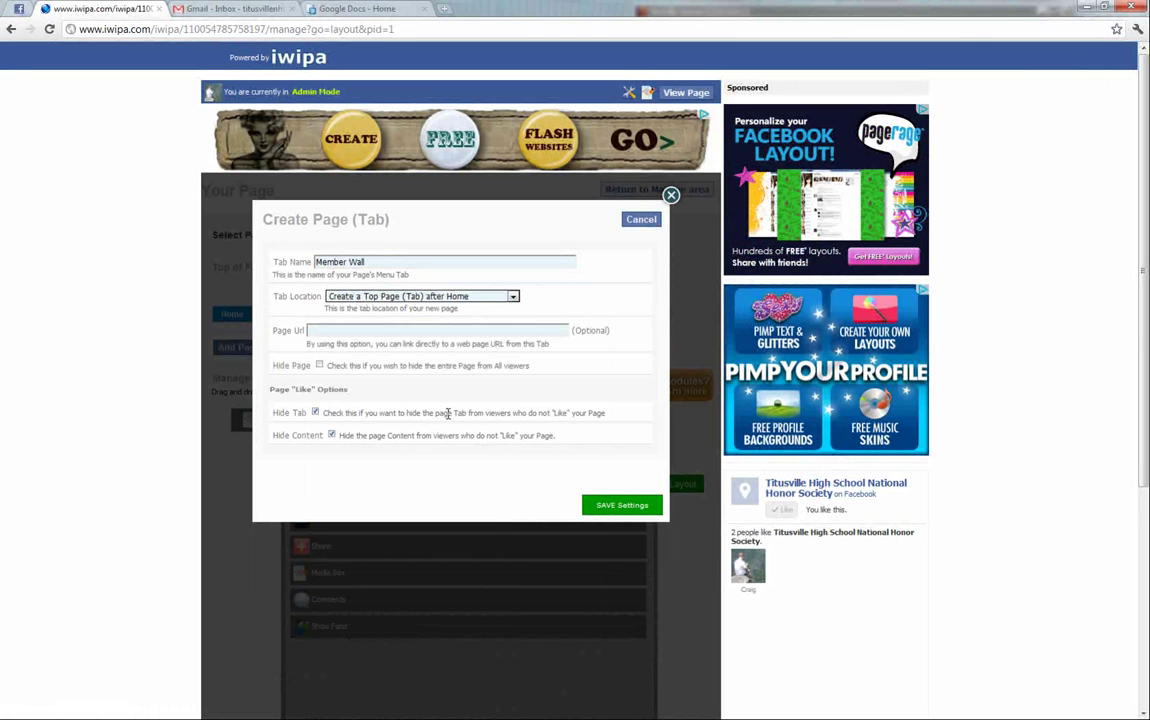
click(603, 505)
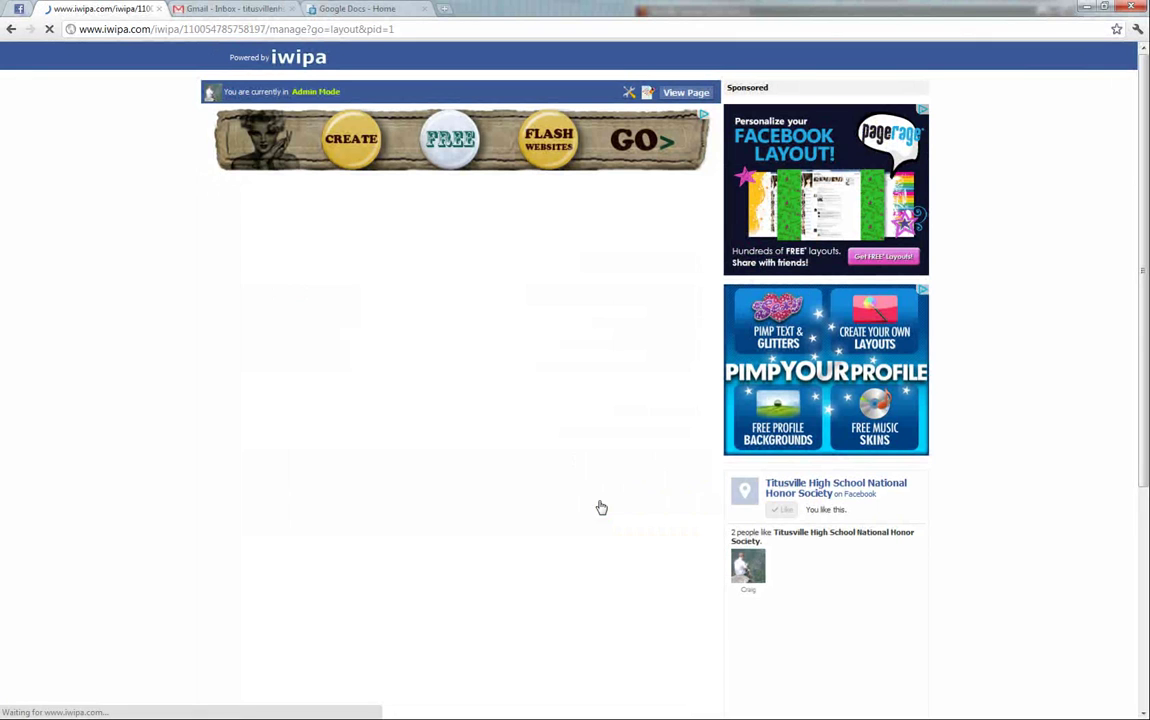
Drop a Comments module into the Member Wall layout, save it, and view the live page.
scroll(476, 319, down, 2)
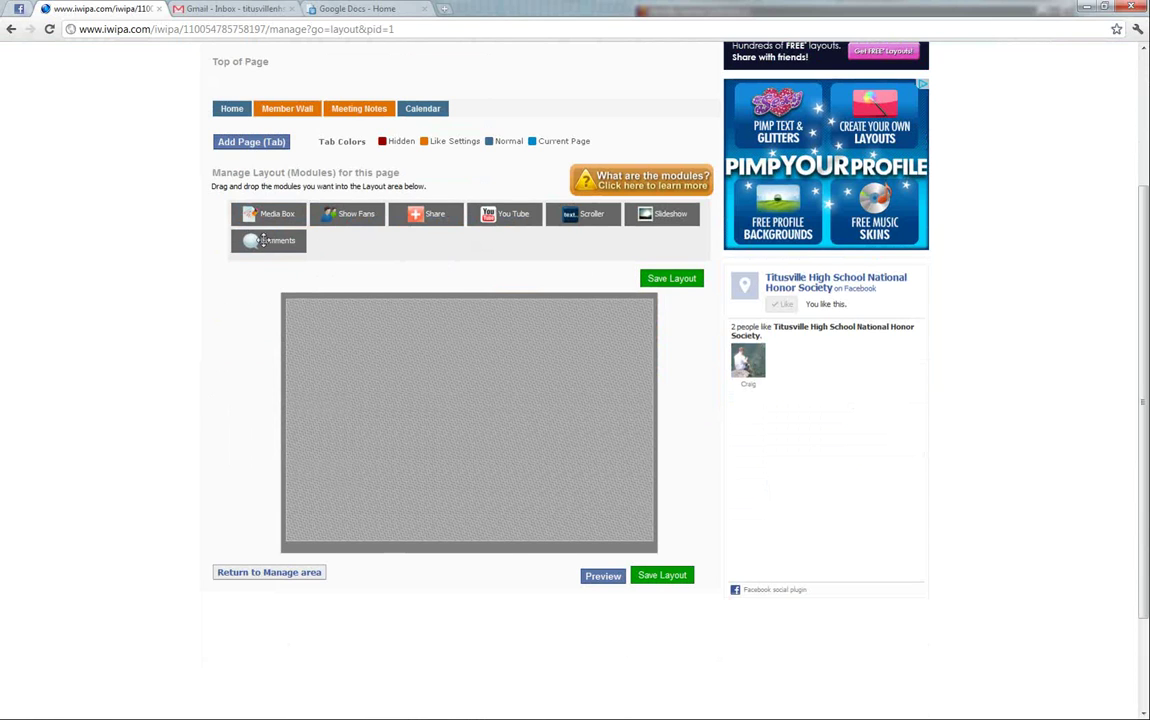
drag(268, 240, 421, 323)
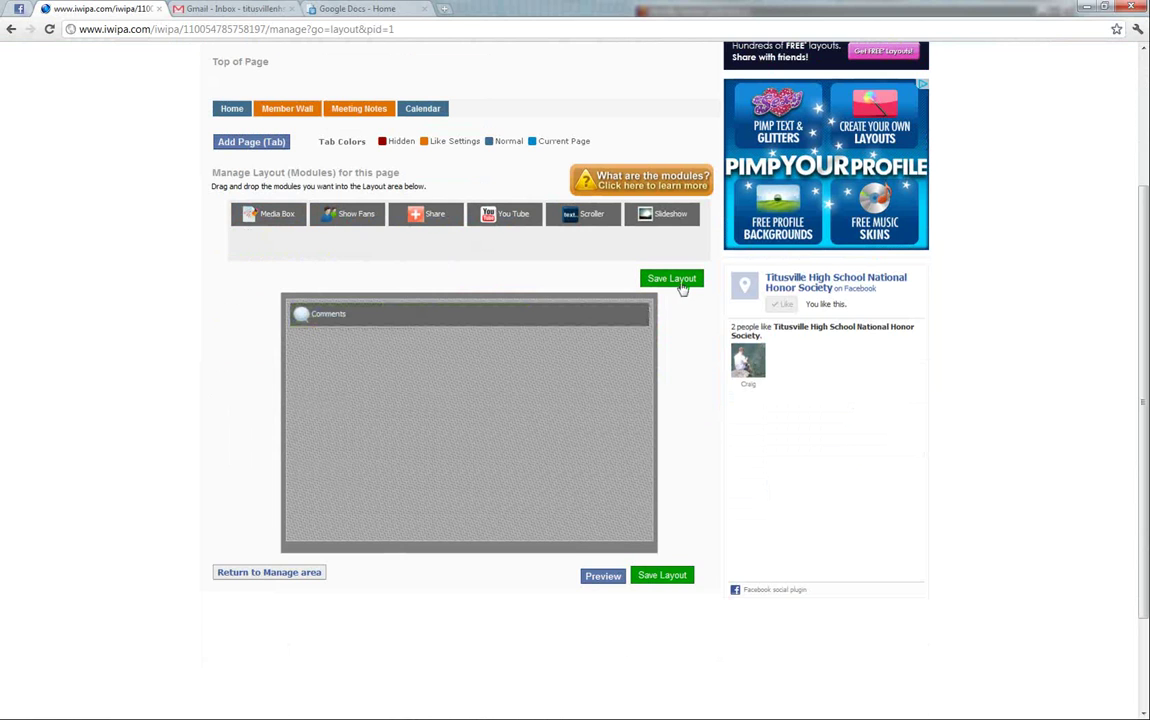
click(672, 279)
scroll(658, 246, up, 2)
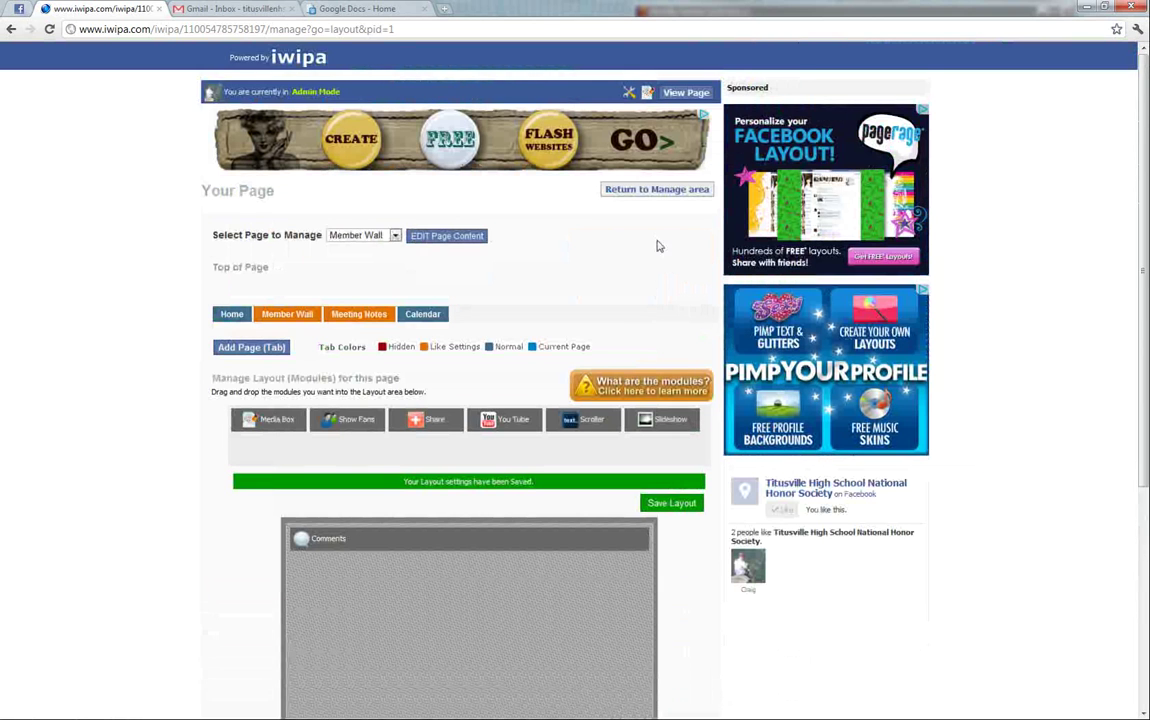
click(687, 94)
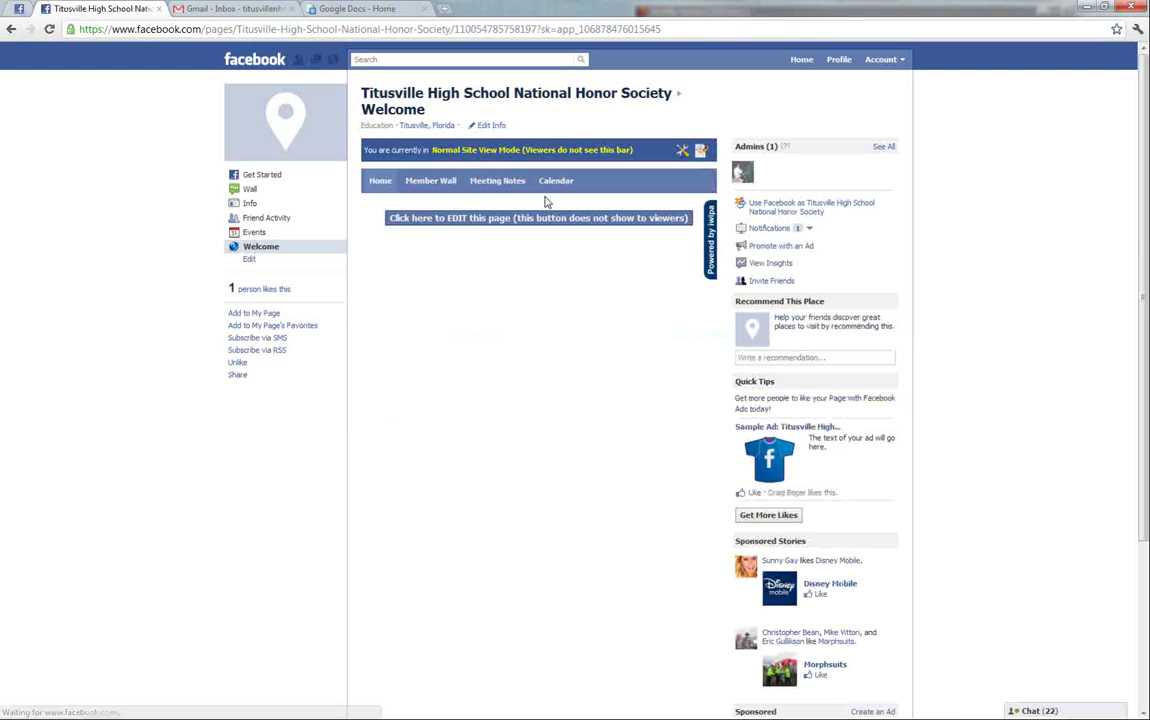
Post a 'Test' comment on the Member Wall tab, then delete it.
click(430, 180)
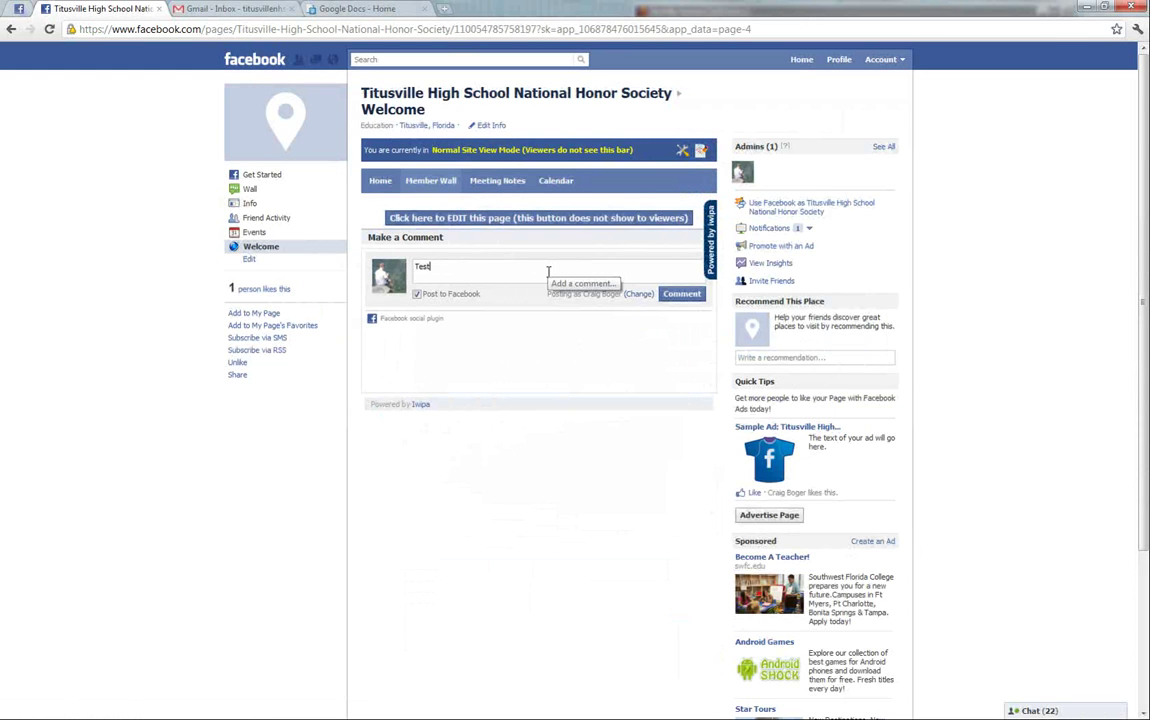
click(690, 296)
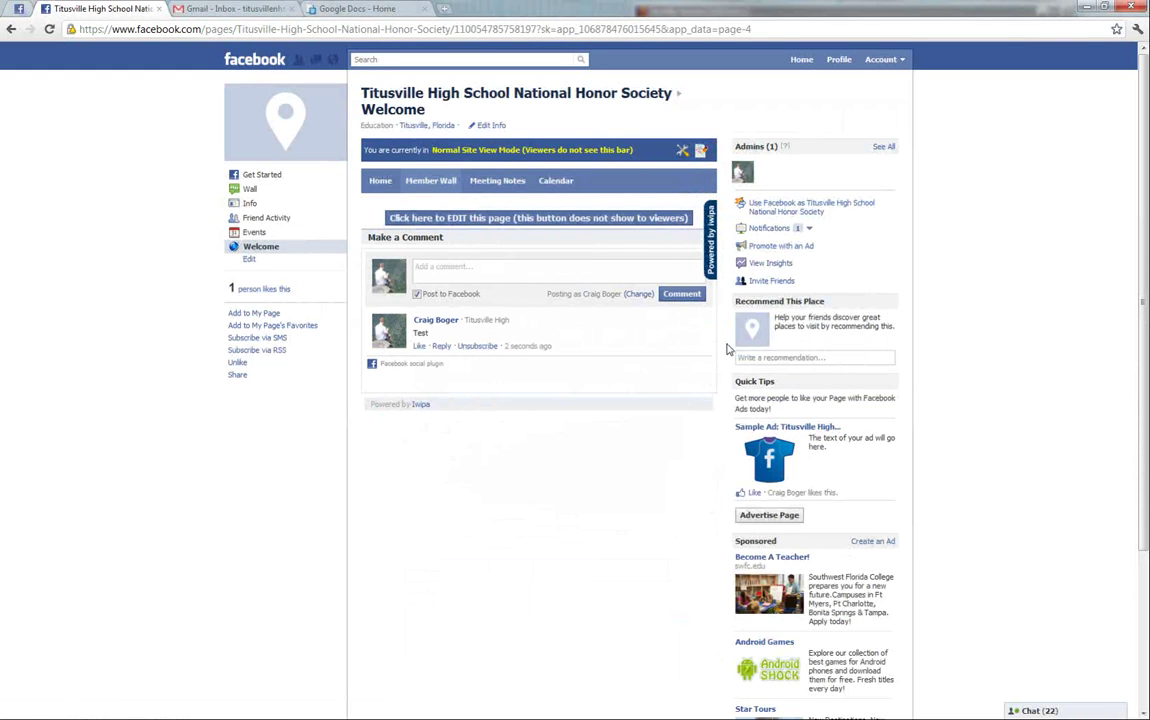
click(707, 323)
click(624, 343)
Switch back to Opera and show the Mu Alpha Theta Announcements tab's July 10, 2011 announcement.
click(612, 229)
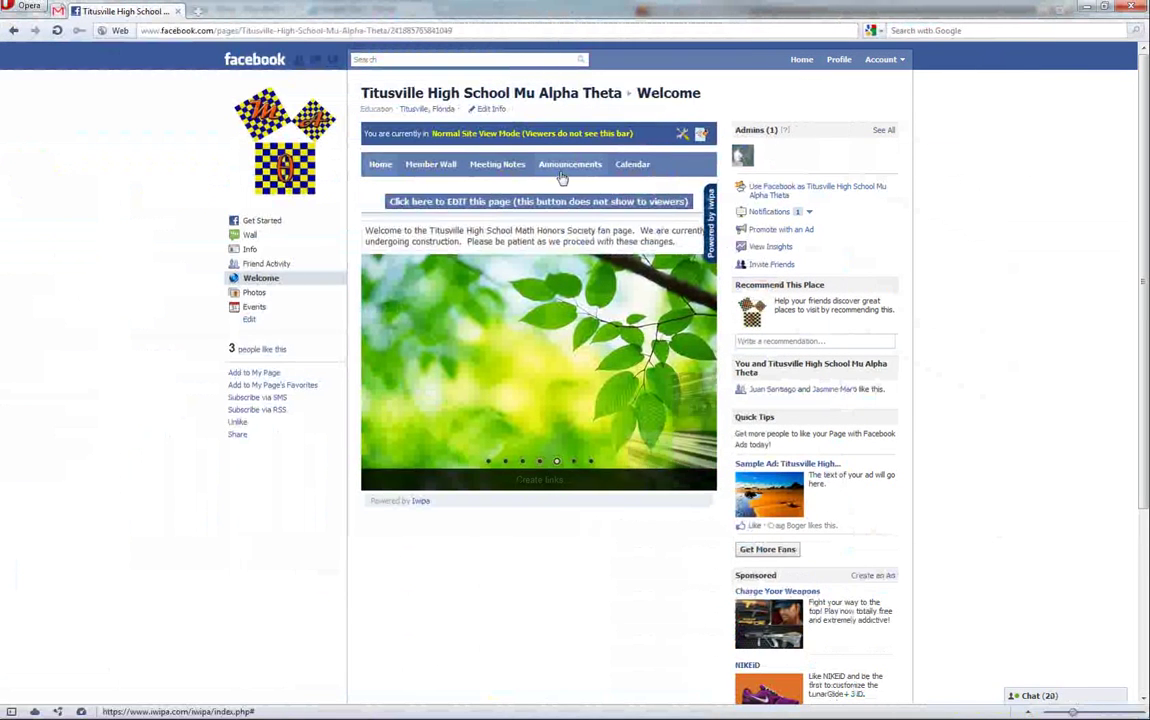
click(562, 170)
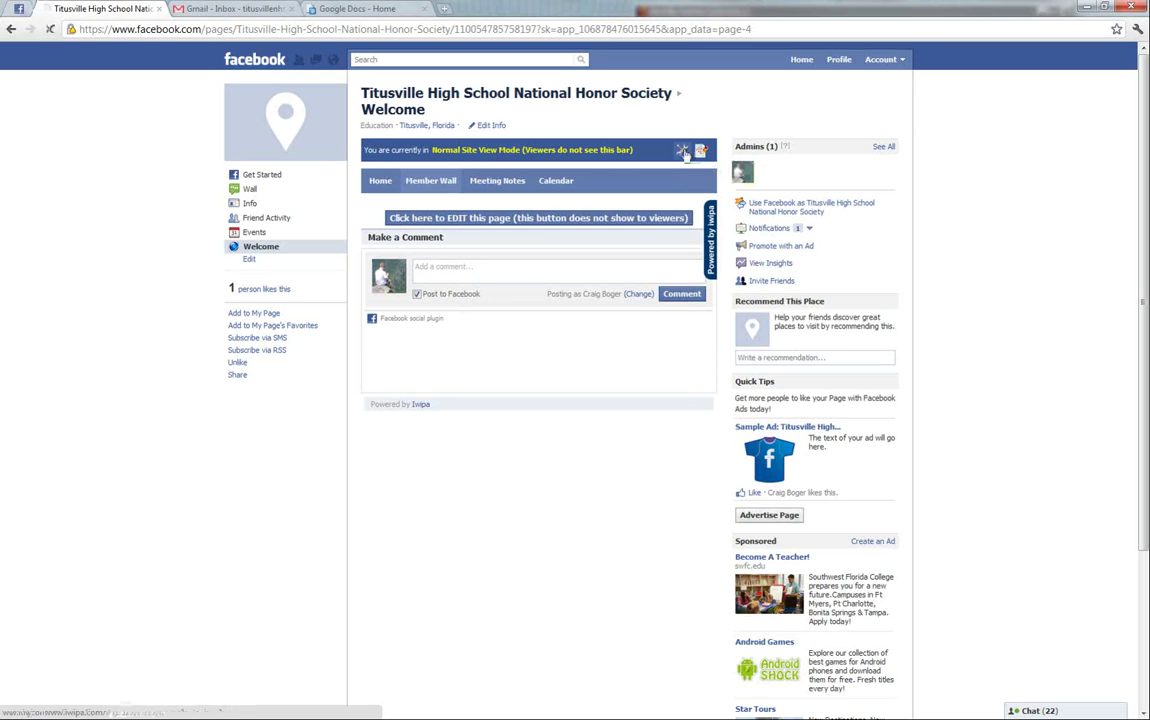
Open the National Honor Society page's iwipa admin area and its Tabs & Layout manager.
click(684, 152)
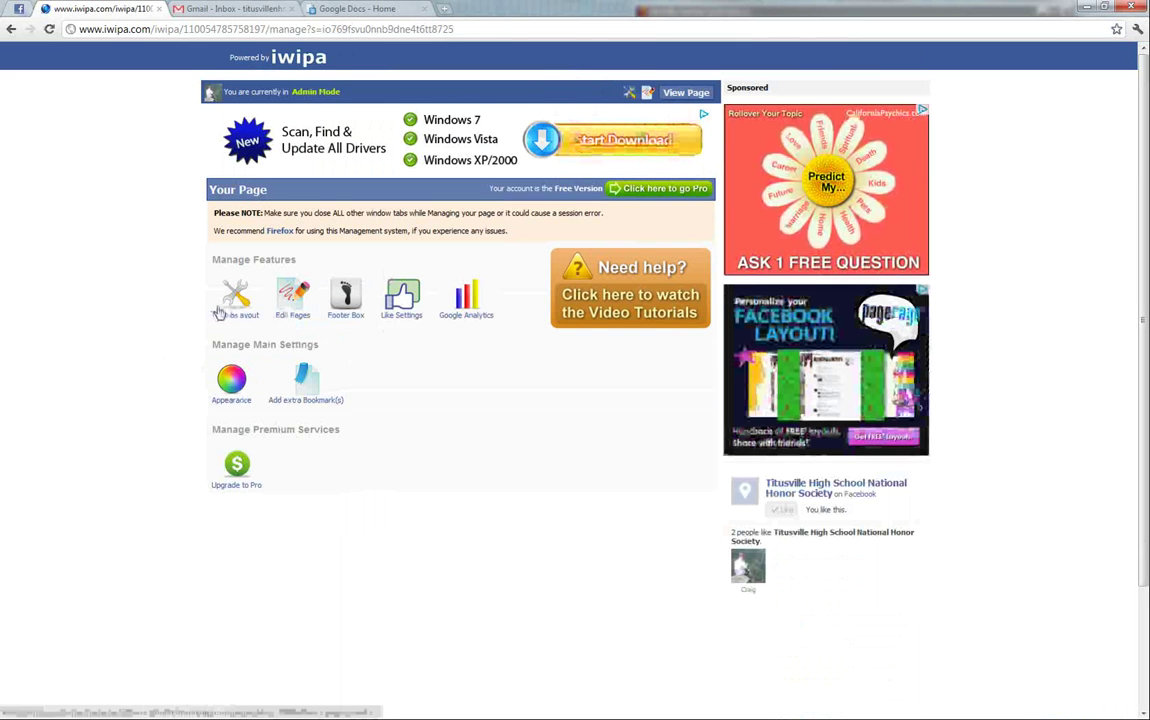
click(240, 300)
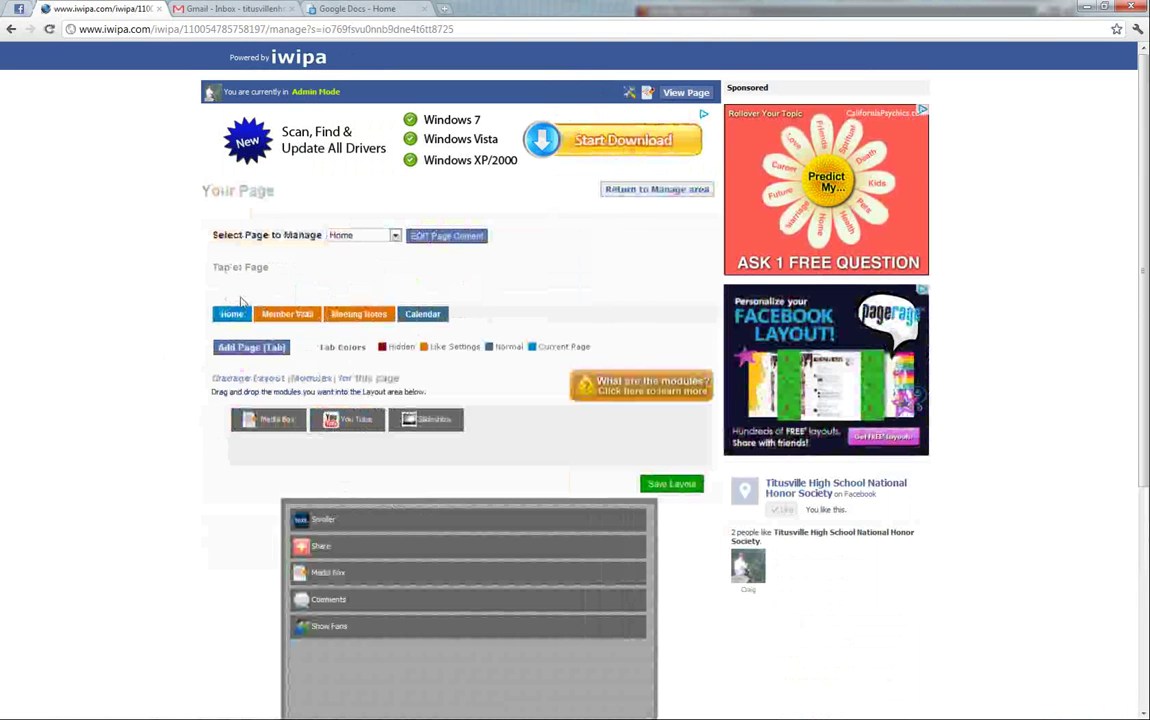
Add an 'Announcements' tab after Member Wall, with Hide Tab and Hide Content ticked, and save it.
click(251, 347)
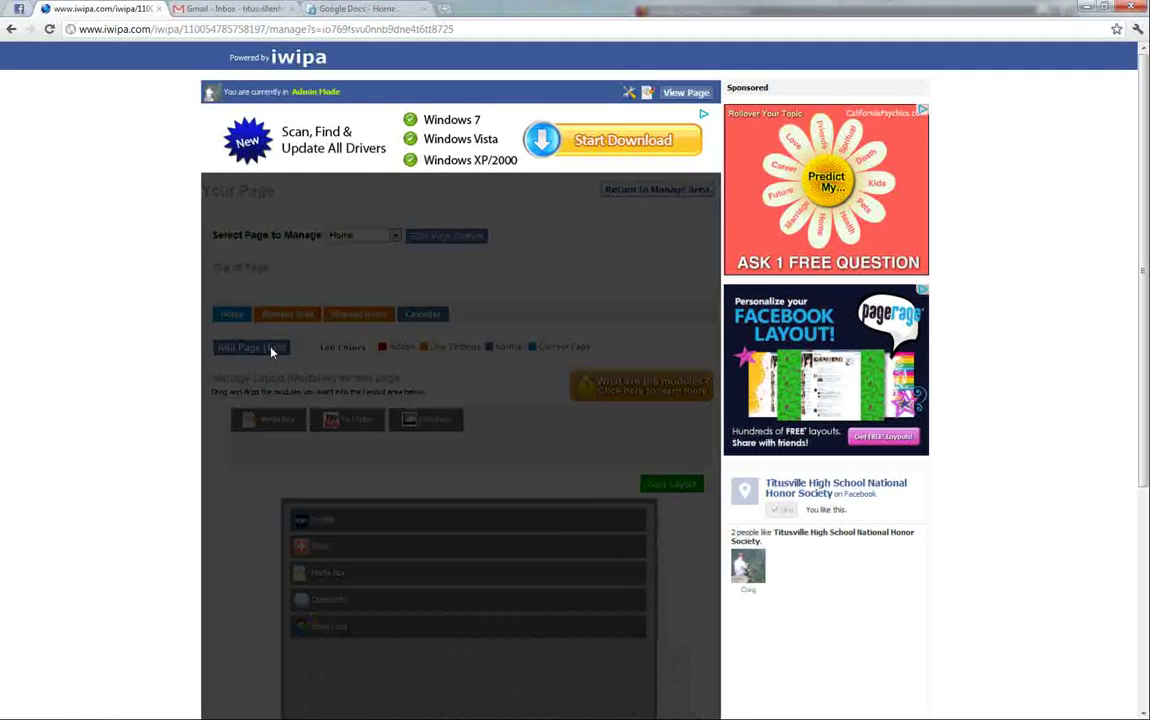
click(404, 262)
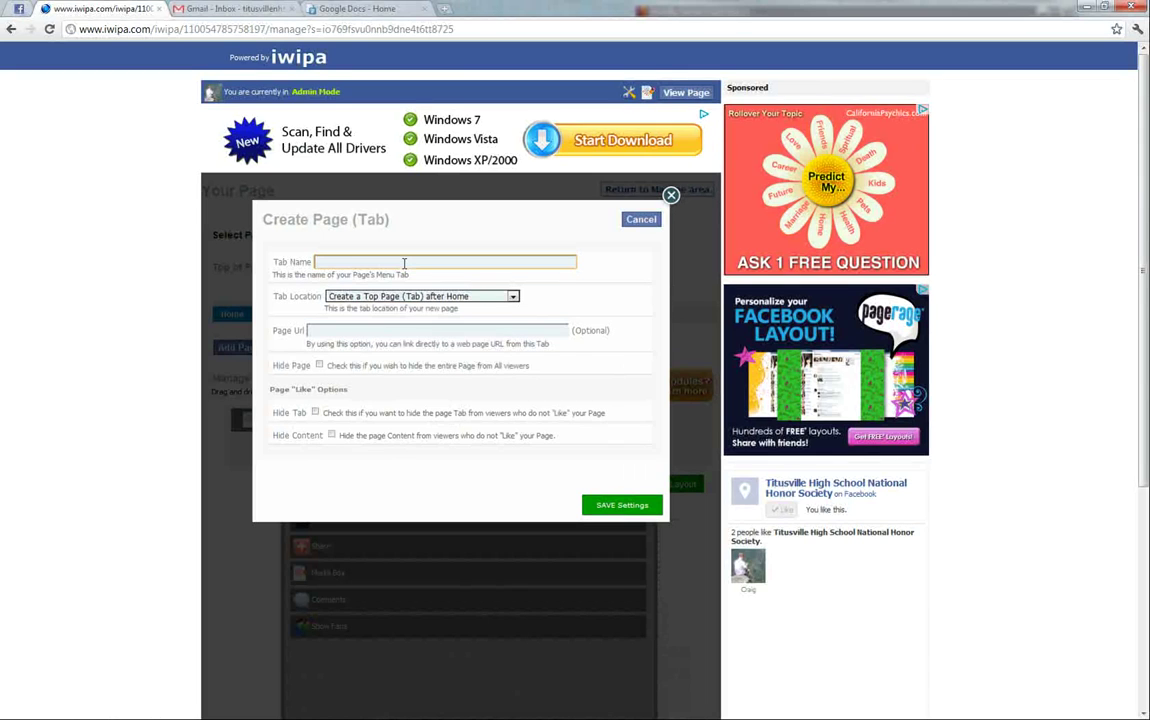
text(Apnouncements)
click(415, 298)
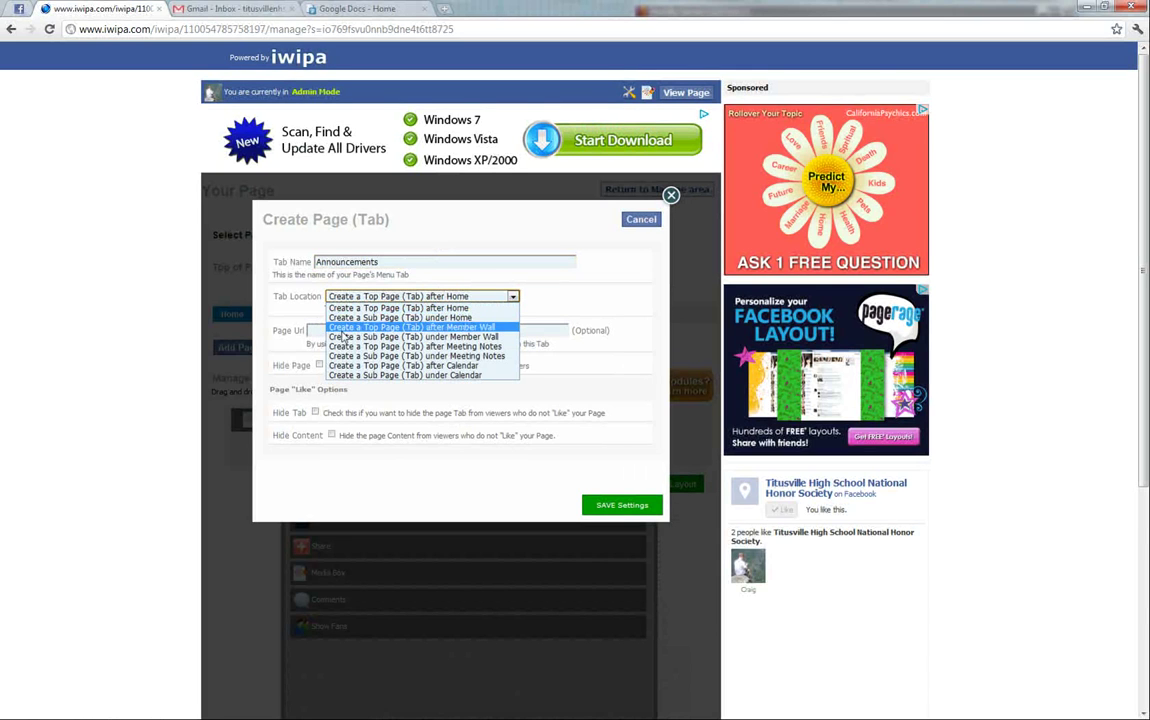
click(437, 327)
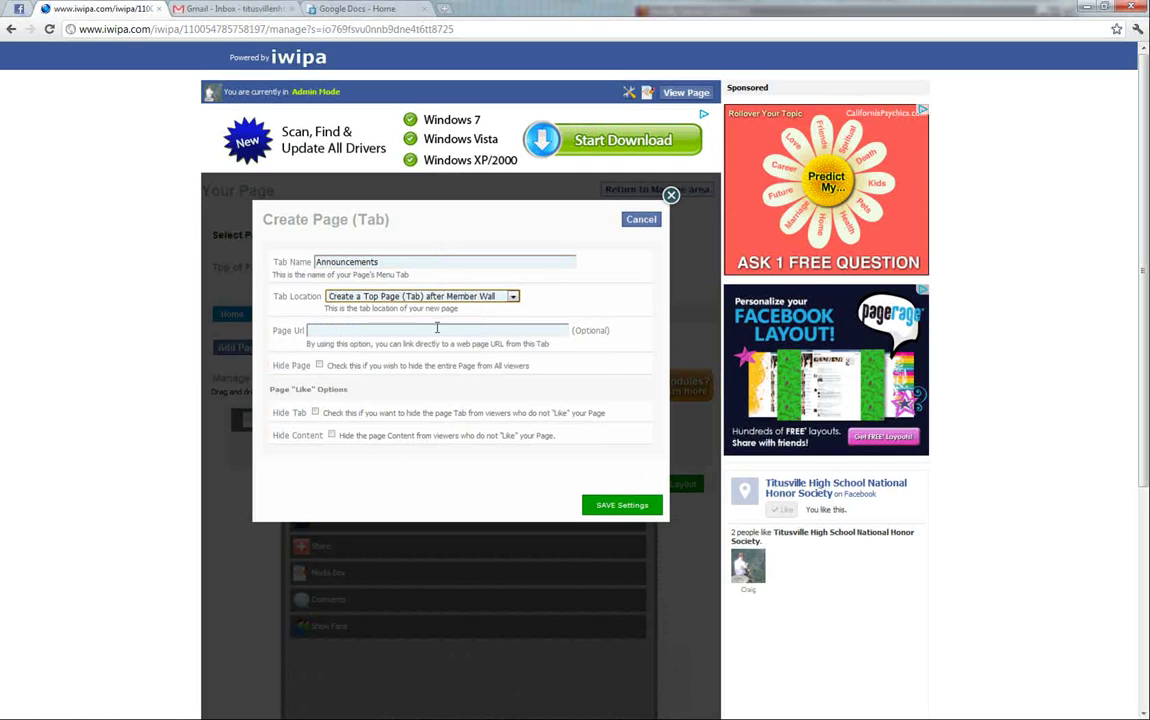
click(315, 412)
click(332, 435)
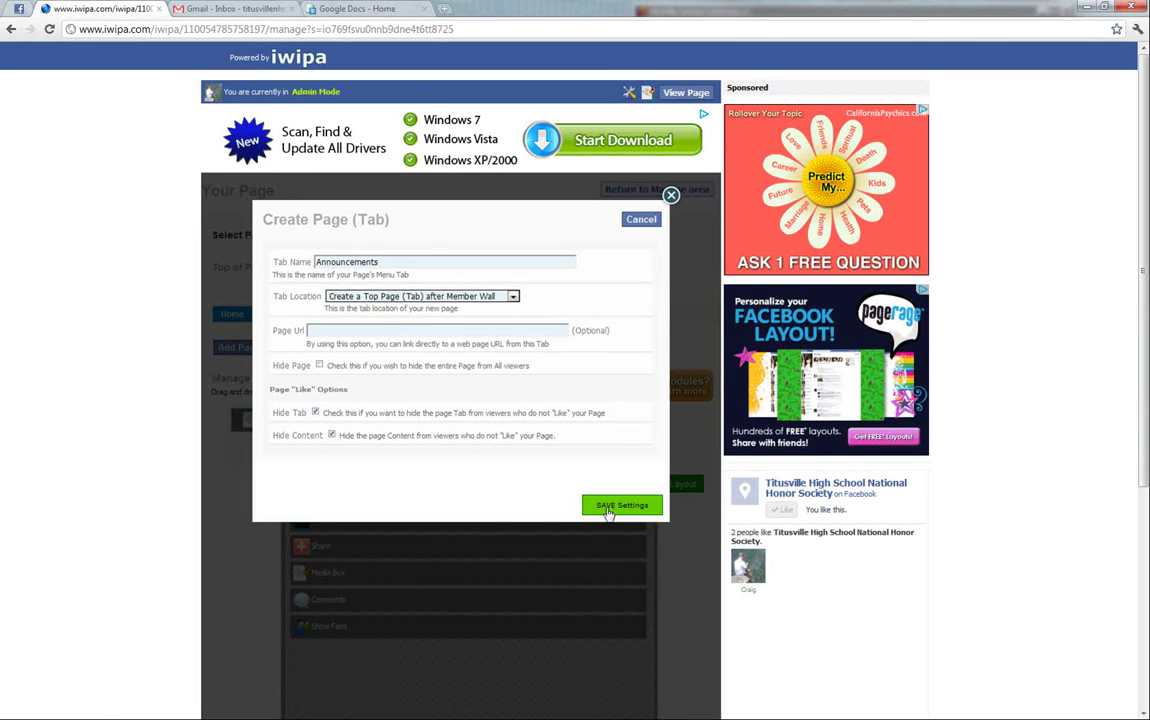
click(608, 508)
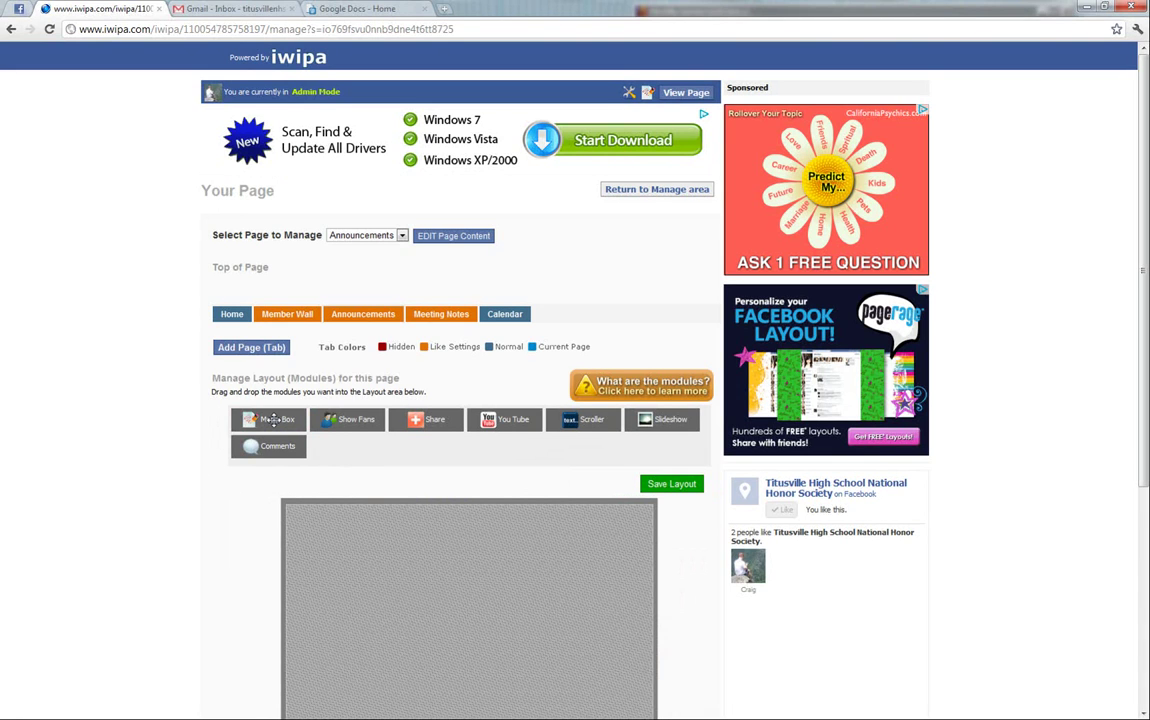
Place a Media Box module in the Announcements layout, save the layout, and open its content editor.
drag(273, 420, 345, 518)
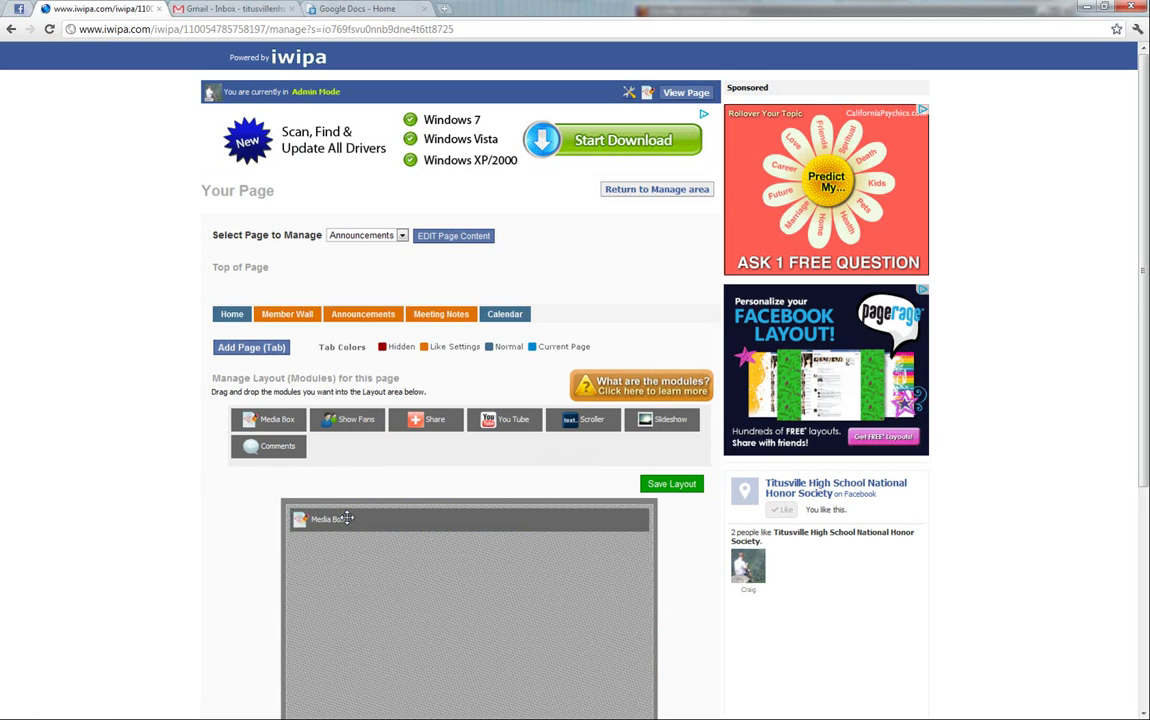
click(680, 487)
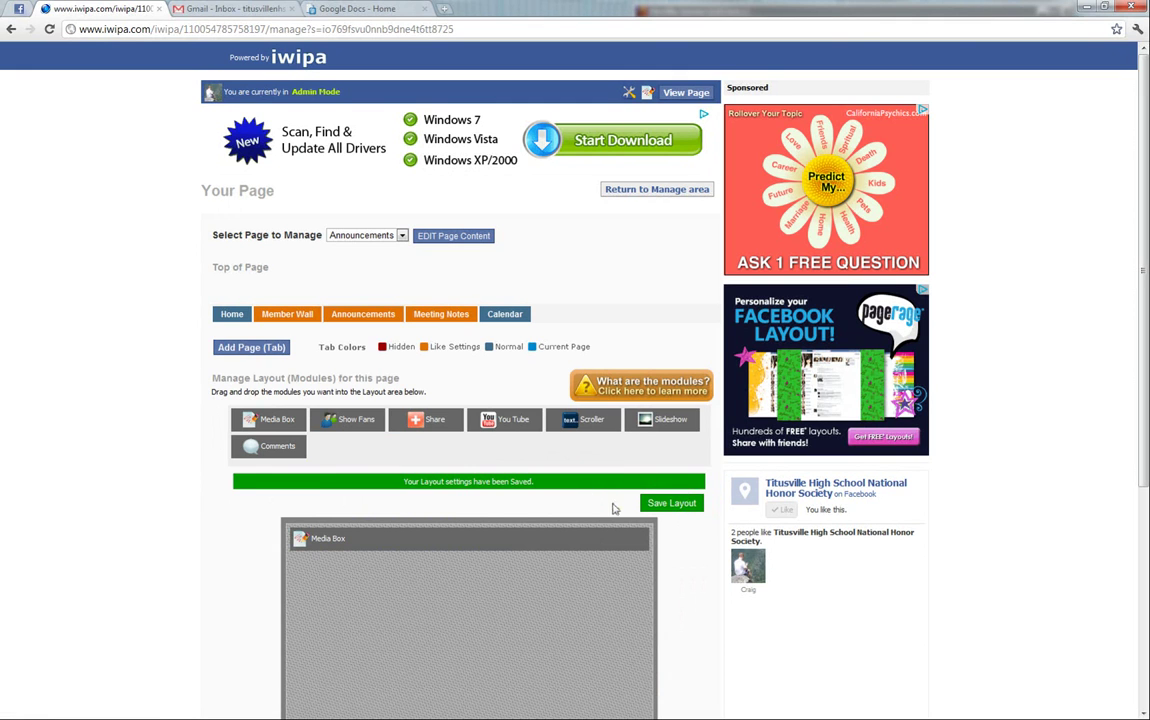
click(432, 238)
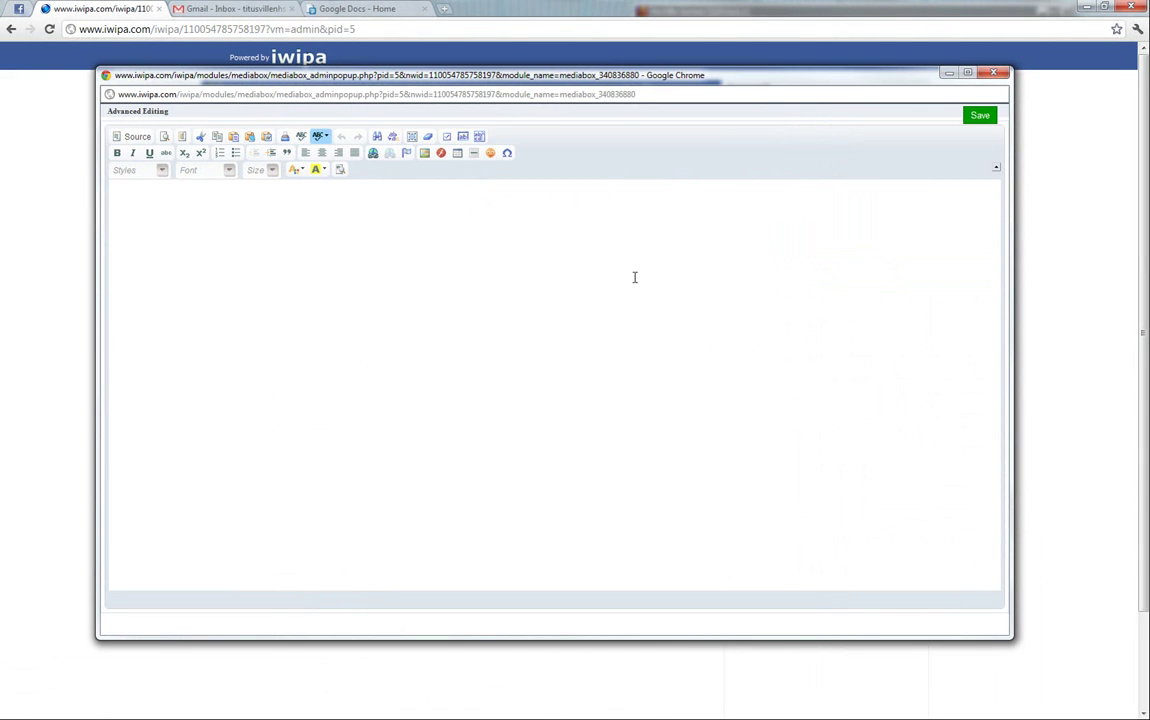
Write an underlined 'July 18, 2011:' date line and begin 'The facebook page for the Titusville High…' below it.
click(459, 238)
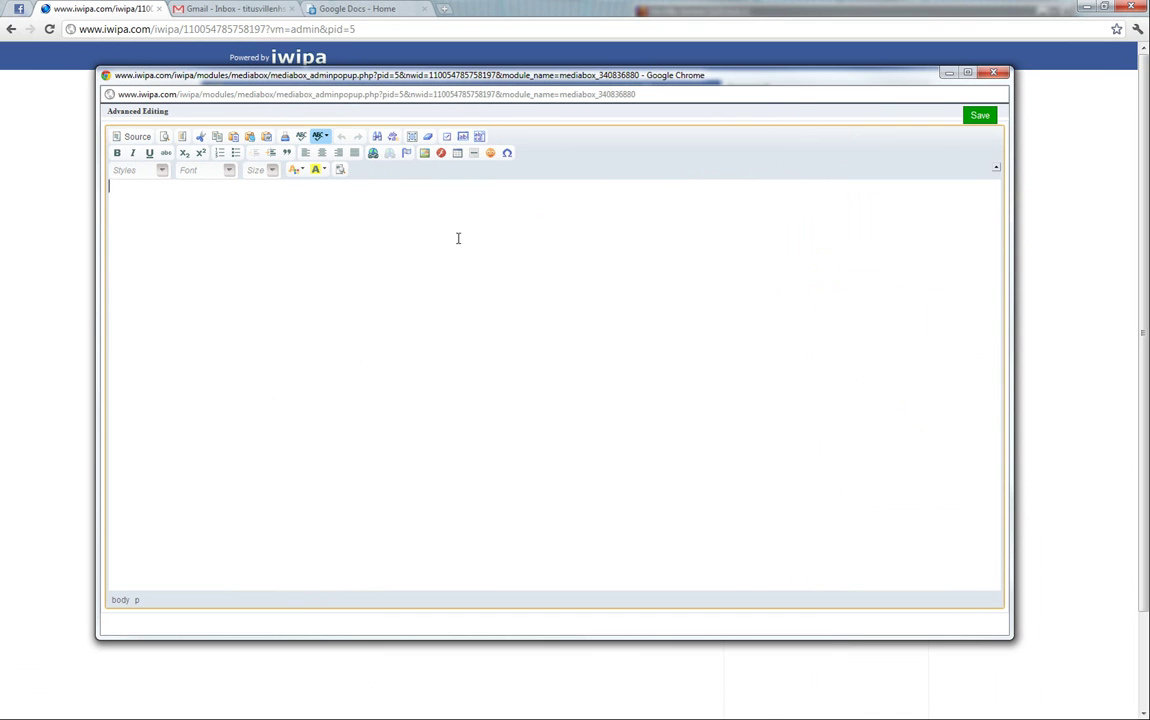
click(149, 153)
text(July 18, 2011)
drag(170, 186, 104, 184)
click(149, 152)
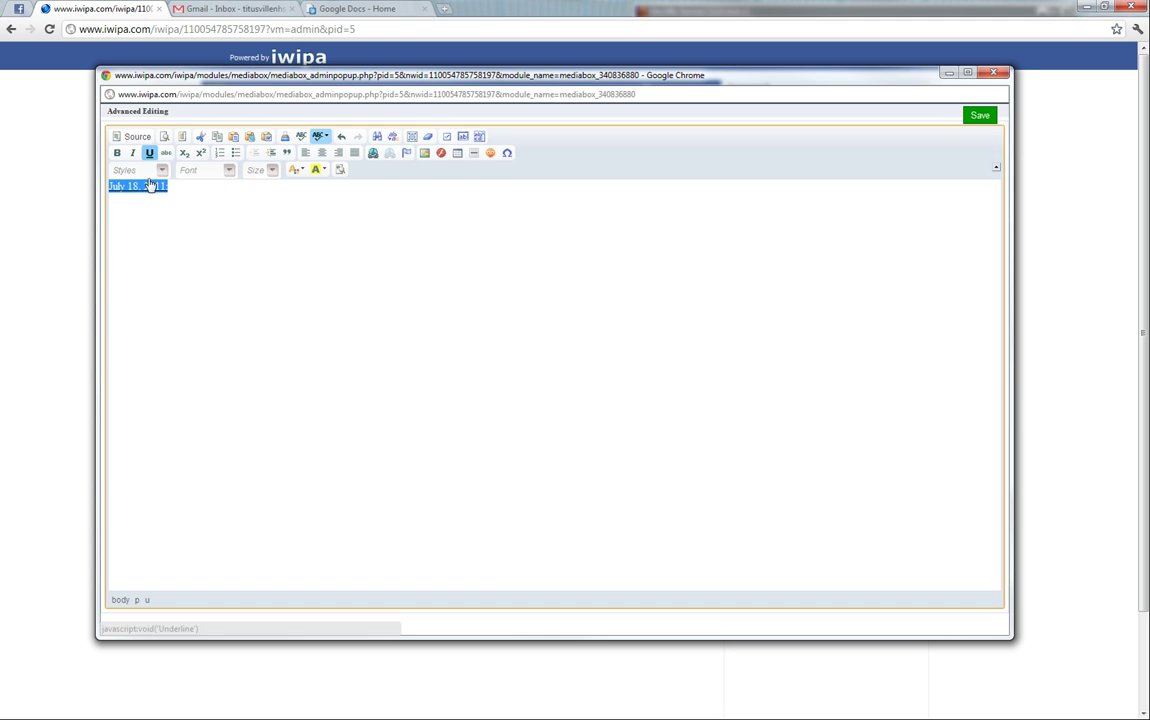
click(202, 197)
text(:)
key(Return)
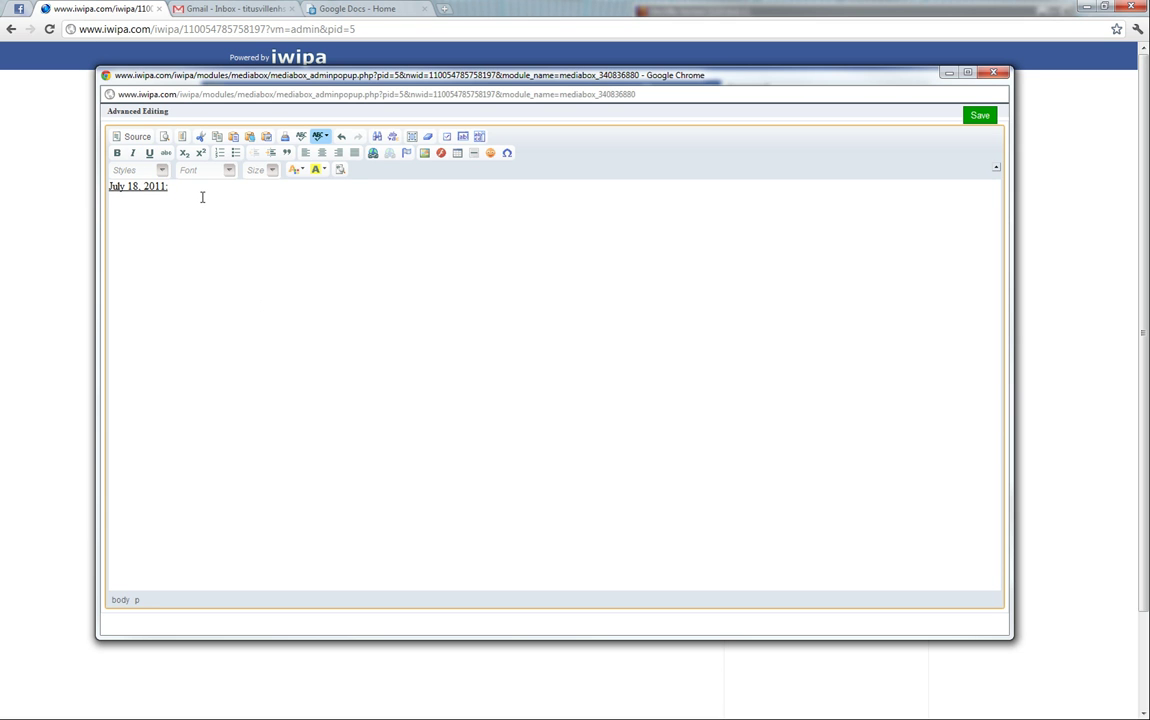
text(The)
text( facebook)
text( page for the)
text( Titusvill)
text(e High NASA)
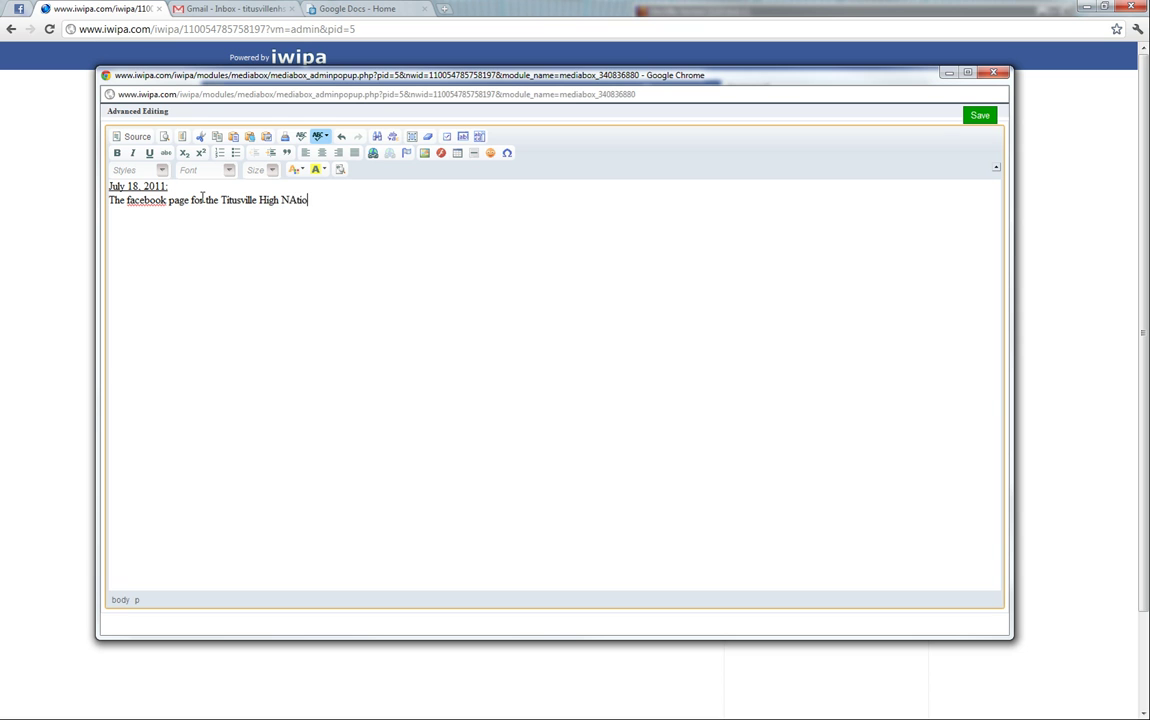
Correct typos and finish the sentence '…National Honor Society is now under construction'.
key(BackSpace)
key(BackSpace)
text(tional Hoonor)
key(BackSpace)
key(BackSpace)
key(BackSpace)
key(BackSpace)
text(nor Society is now)
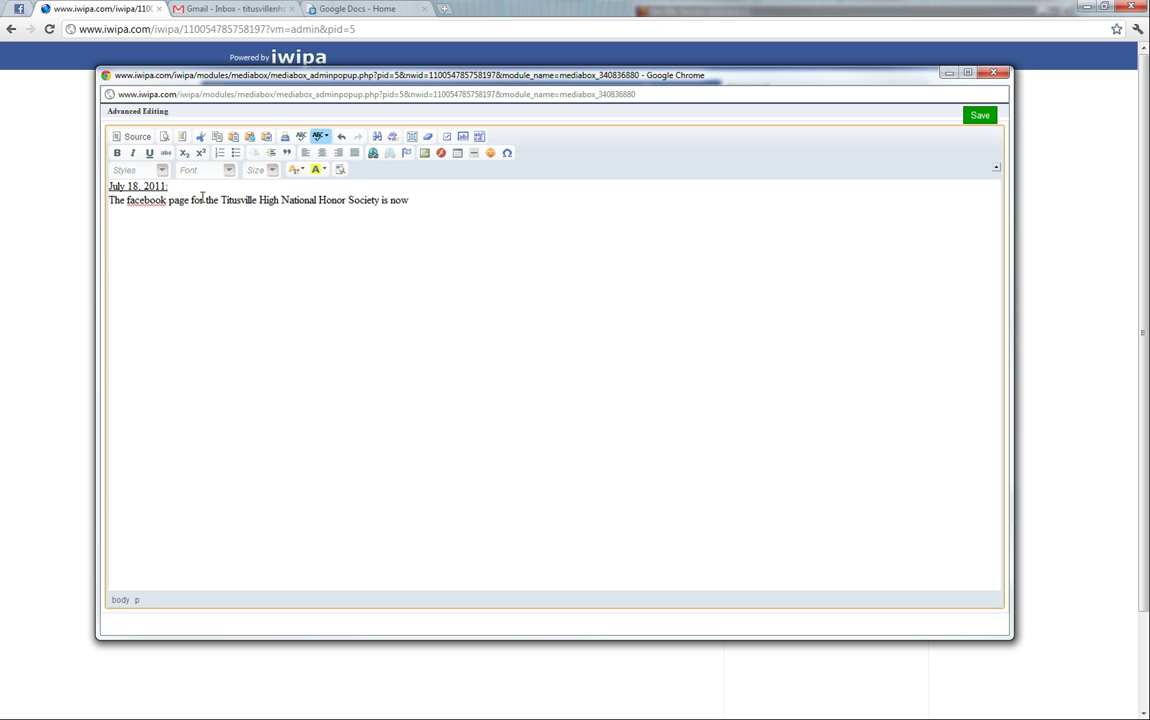
text( under constructiu)
Tidy the blank line above the underlined date so the date stays at the top.
click(109, 187)
key(Return)
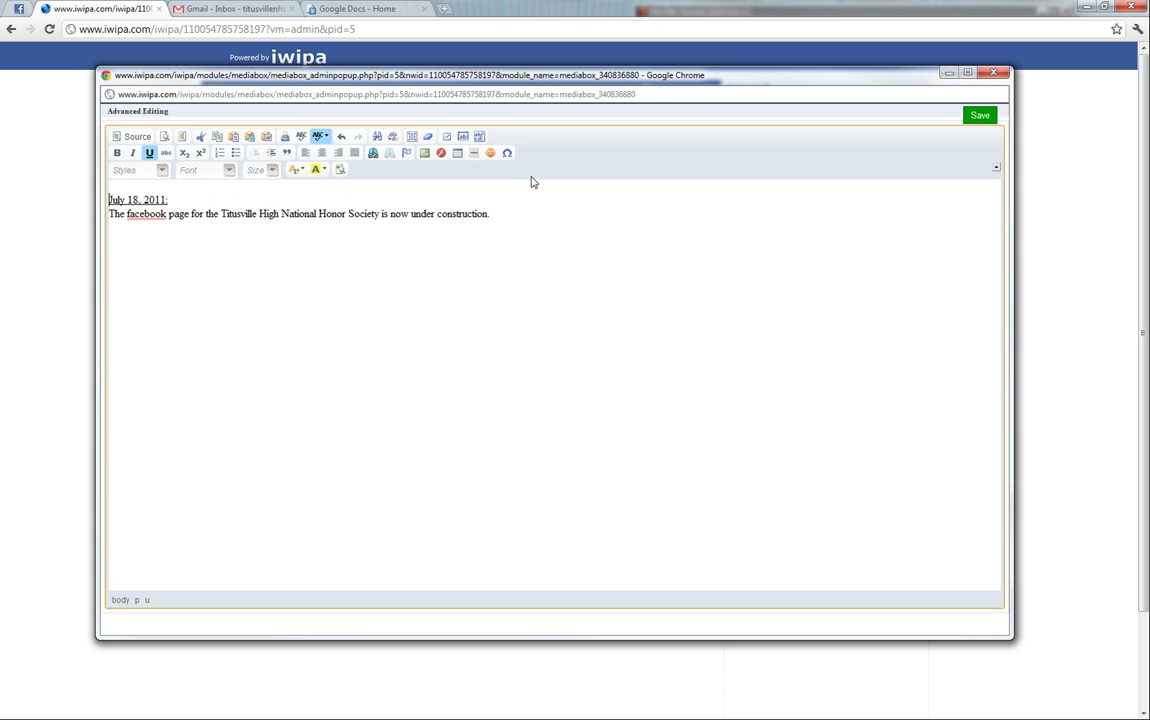
click(145, 188)
key(Delete)
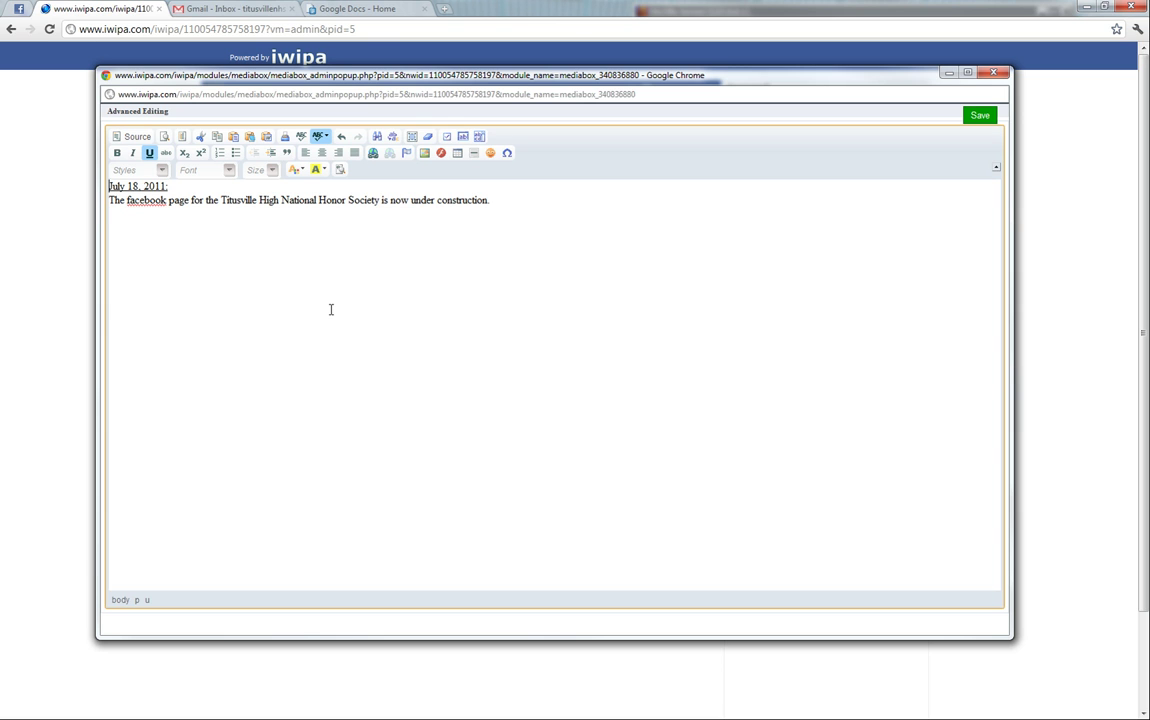
Save the announcement and check the Member Wall and Announcements tabs on the live Facebook page.
click(980, 116)
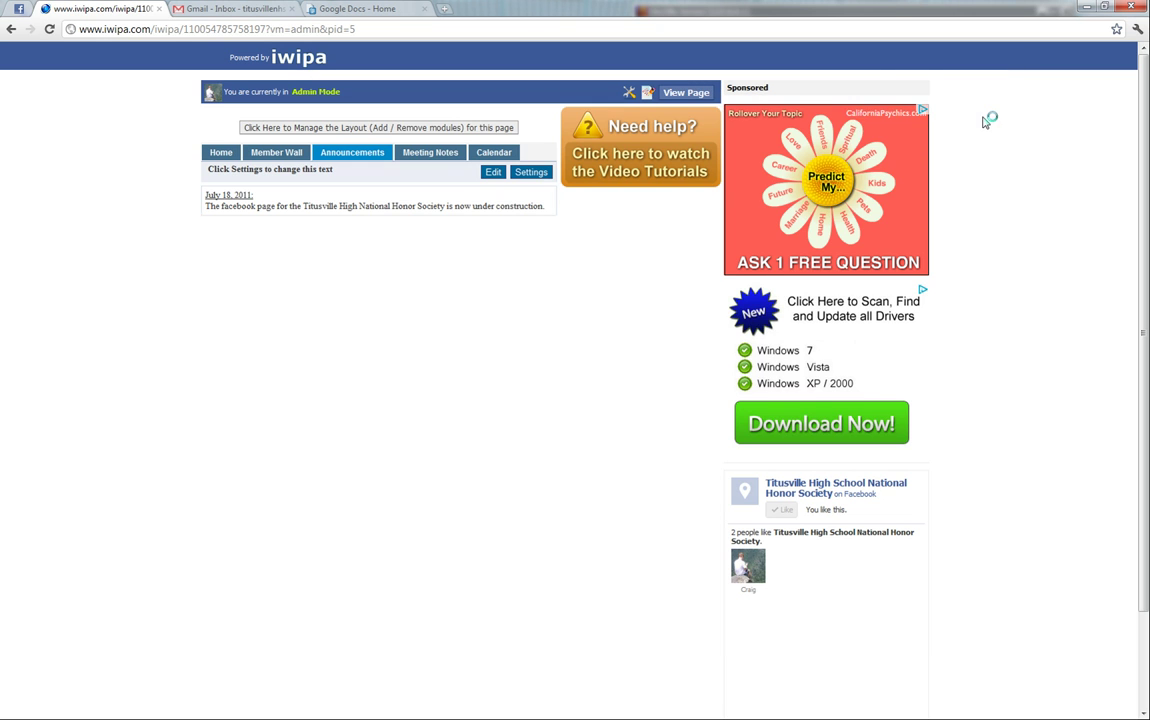
click(688, 92)
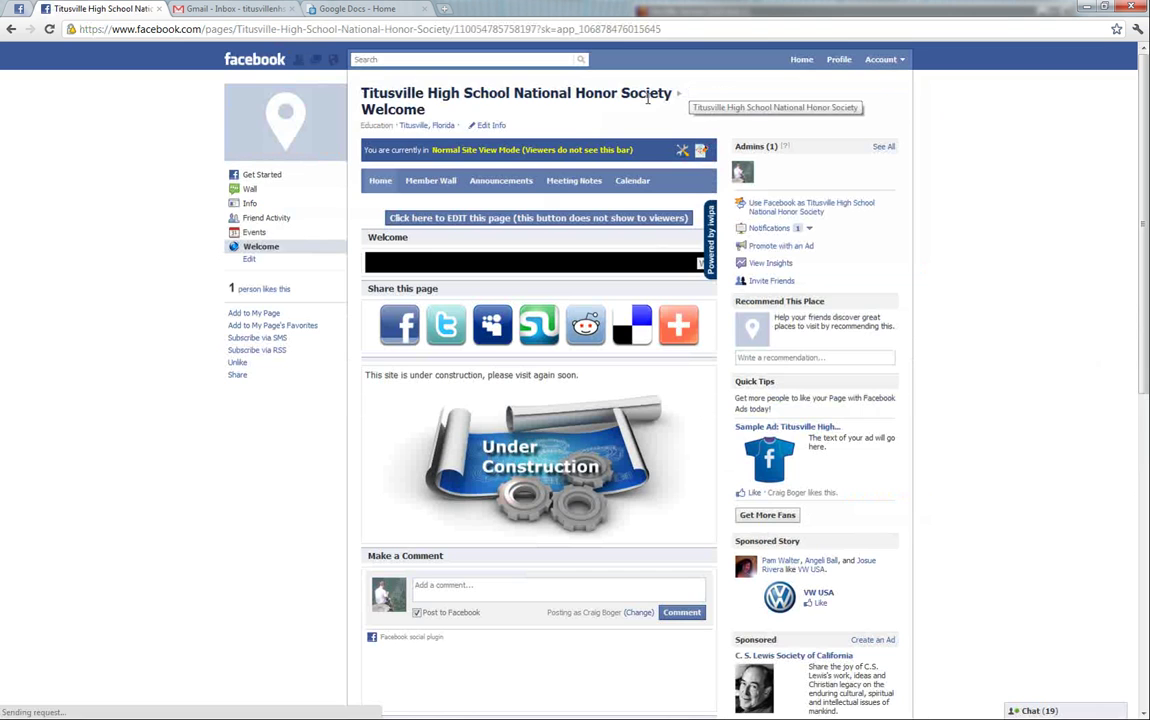
click(440, 182)
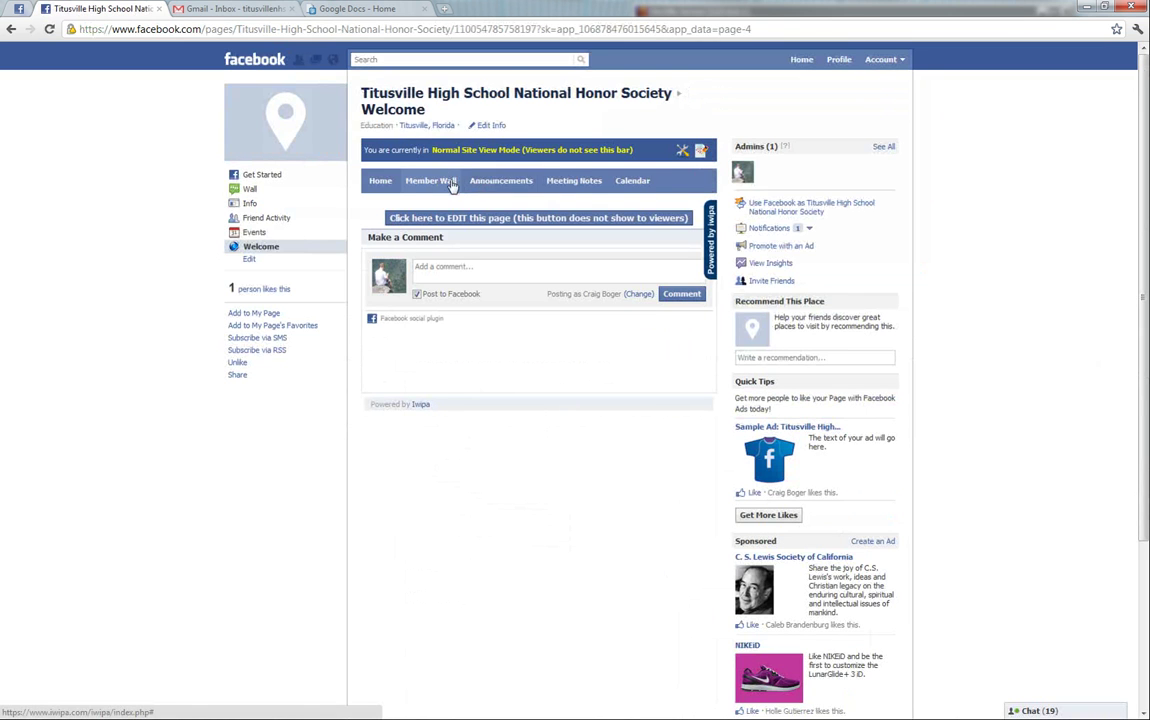
click(480, 181)
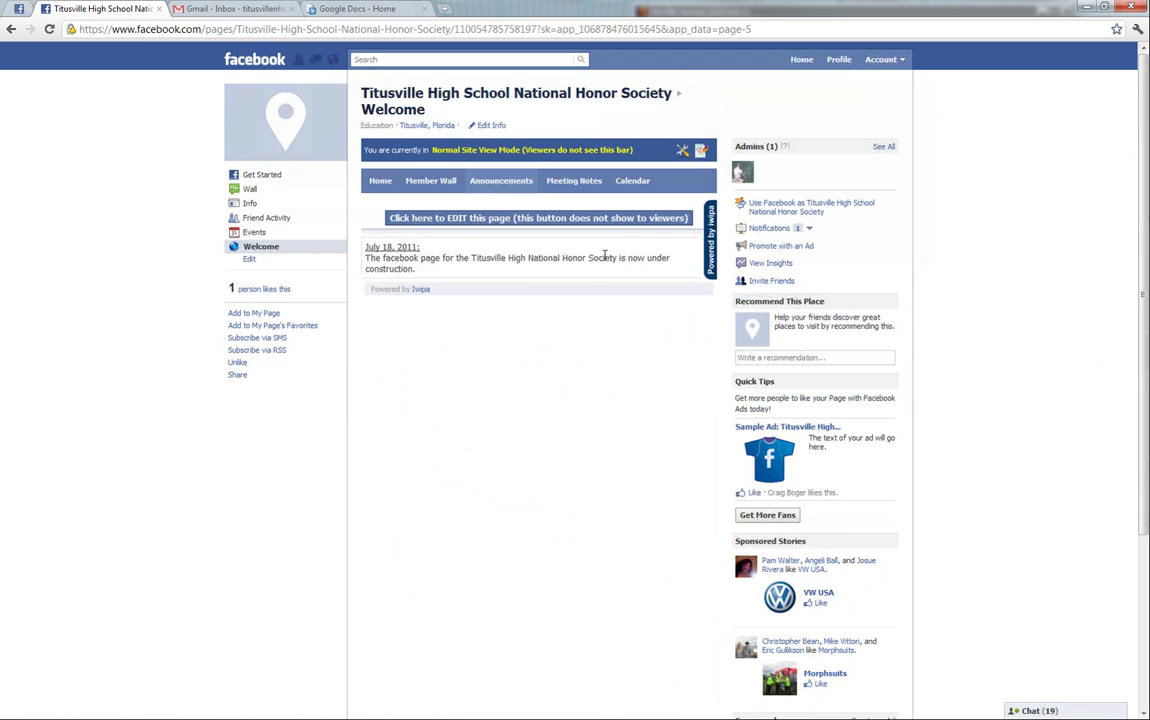
drag(604, 256, 377, 259)
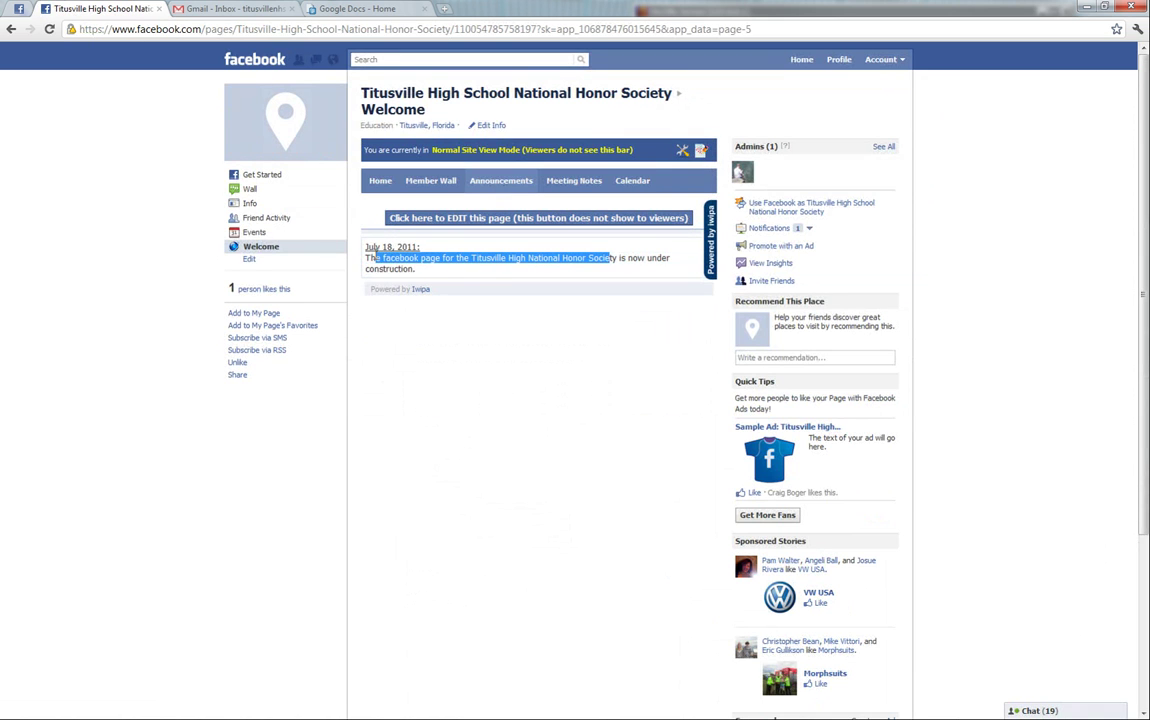
click(523, 345)
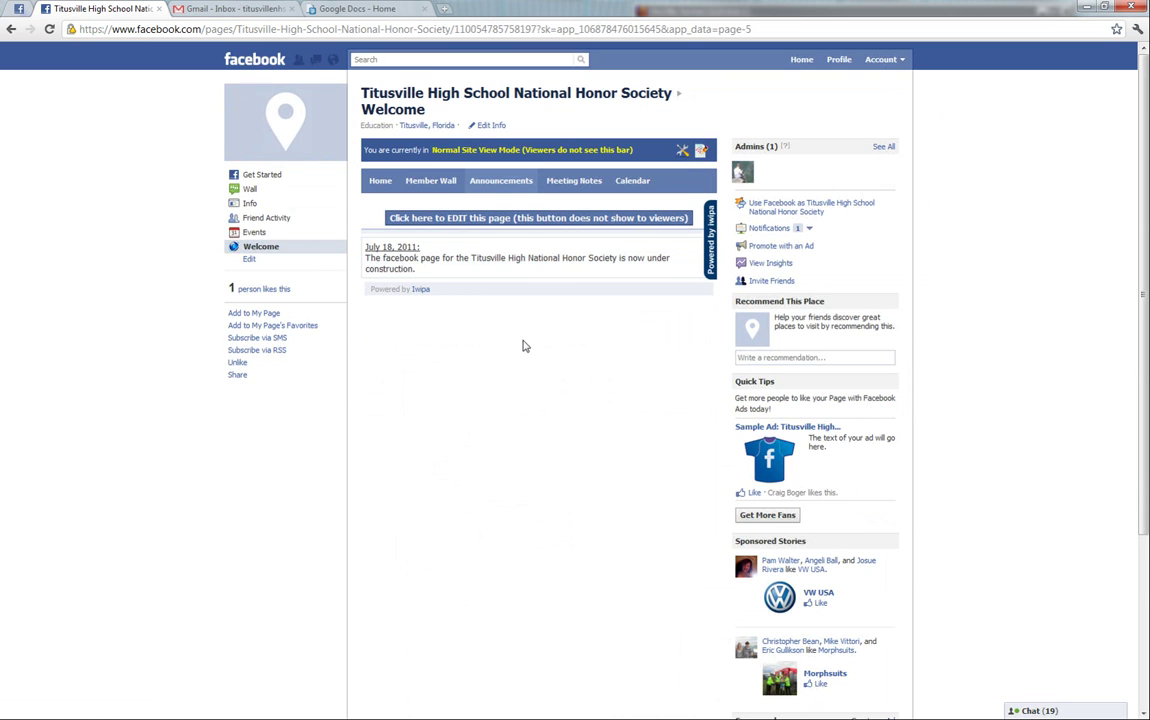